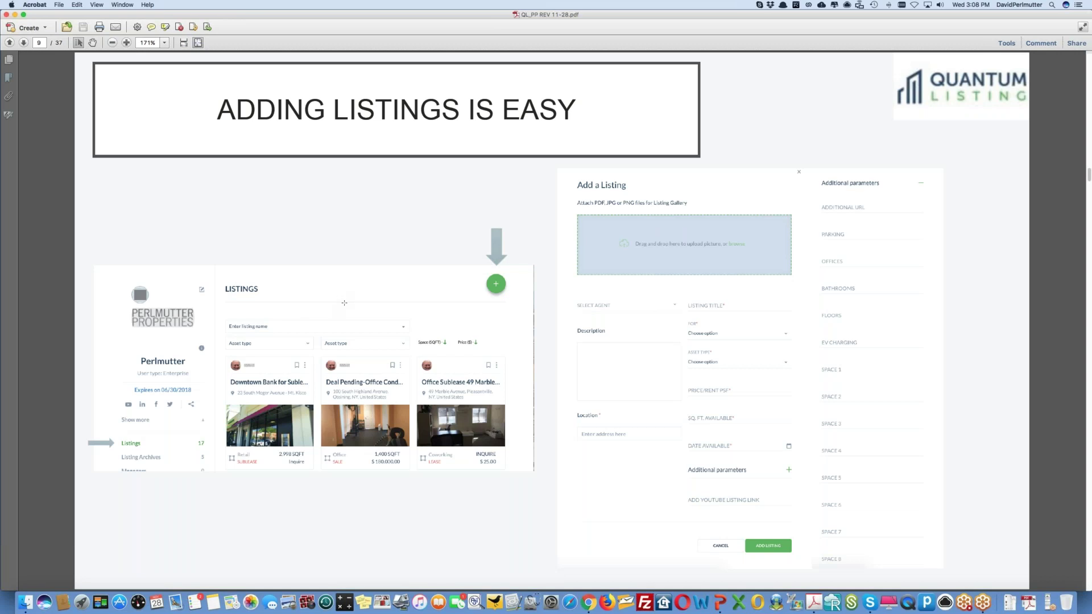
# - Switch from the Acrobat slides to the Quantum Listing profile showing 15 active listings
pyautogui.hotkey('ctrl', 'Right')
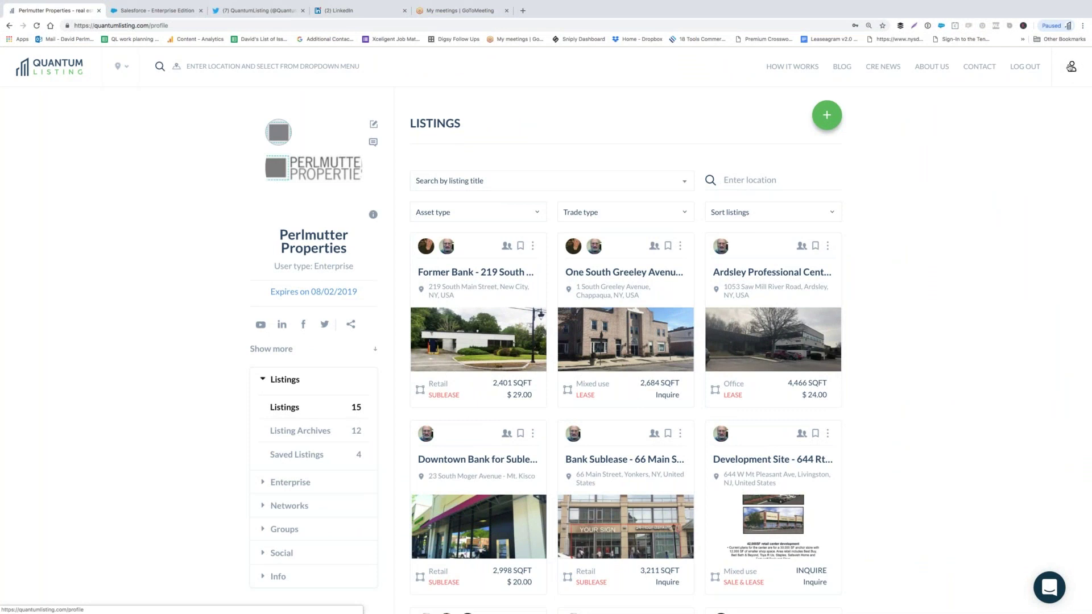
# - Reload the profile, collapse and re-expand its Listings section, then start a new listing
pyautogui.click(1072, 67)
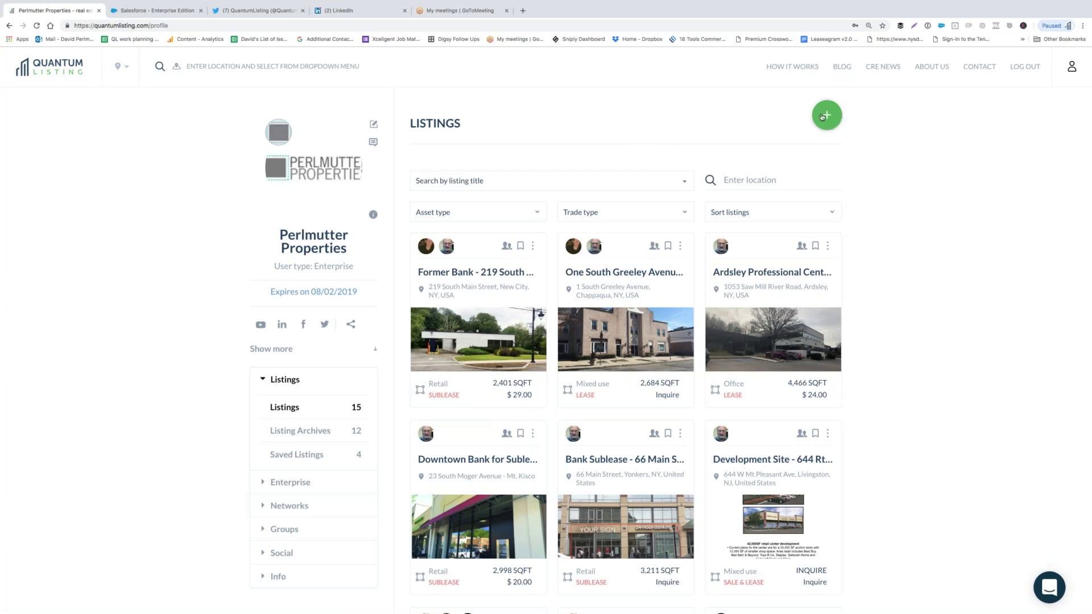
pyautogui.click(284, 381)
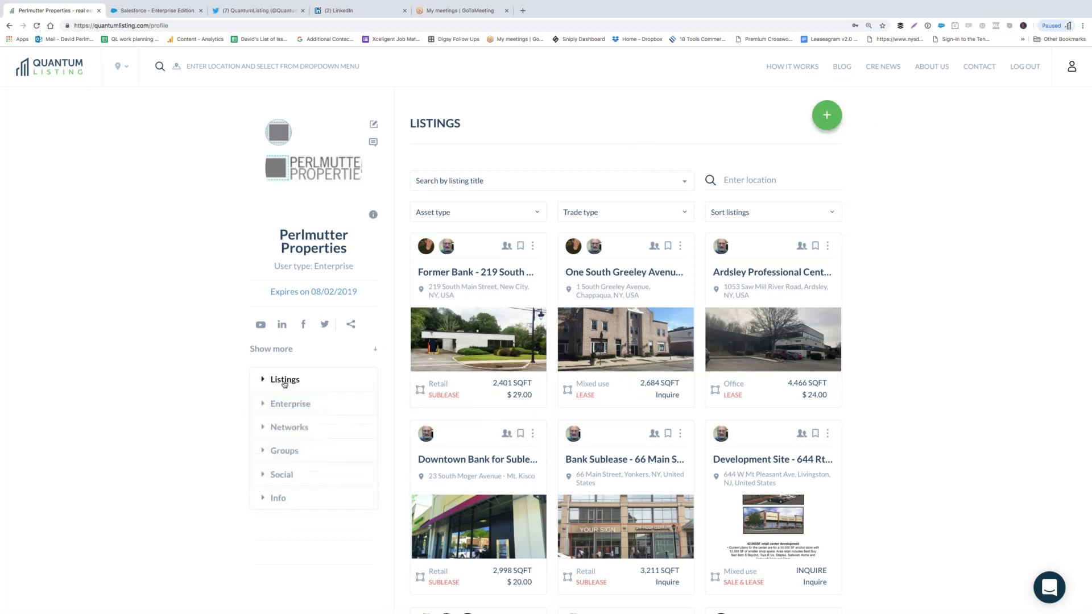
pyautogui.click(284, 382)
pyautogui.click(289, 409)
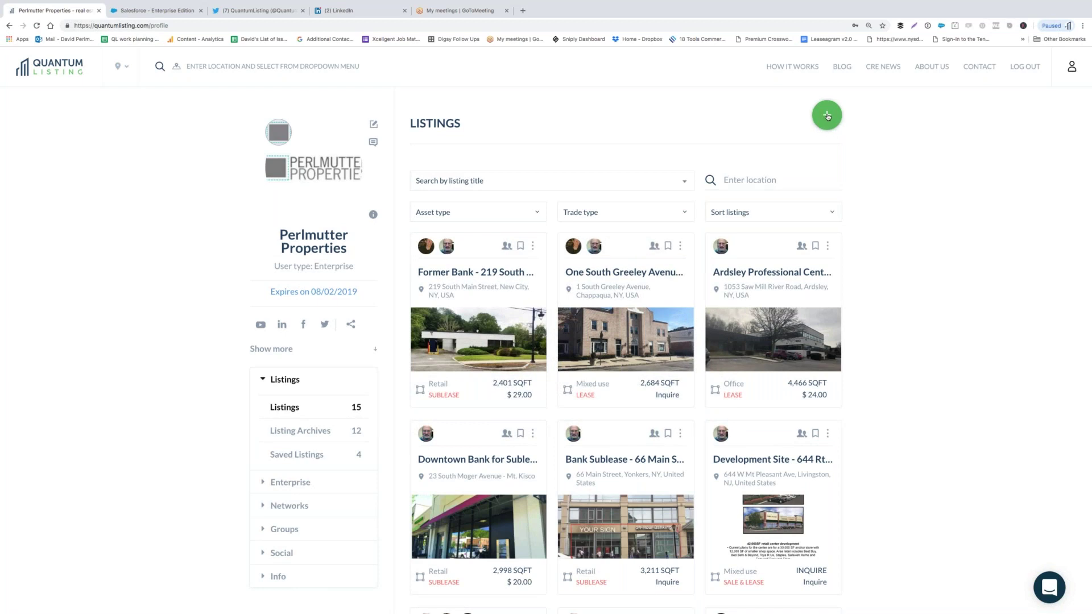
pyautogui.click(828, 117)
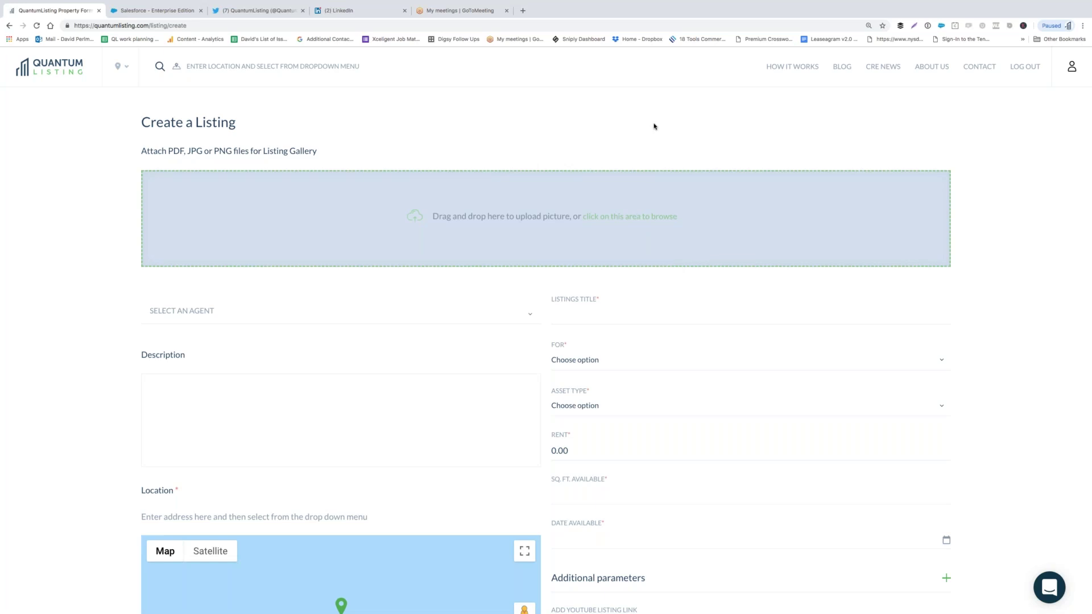
# - Skip adding photos and assign two agents to the new listing
pyautogui.click(637, 218)
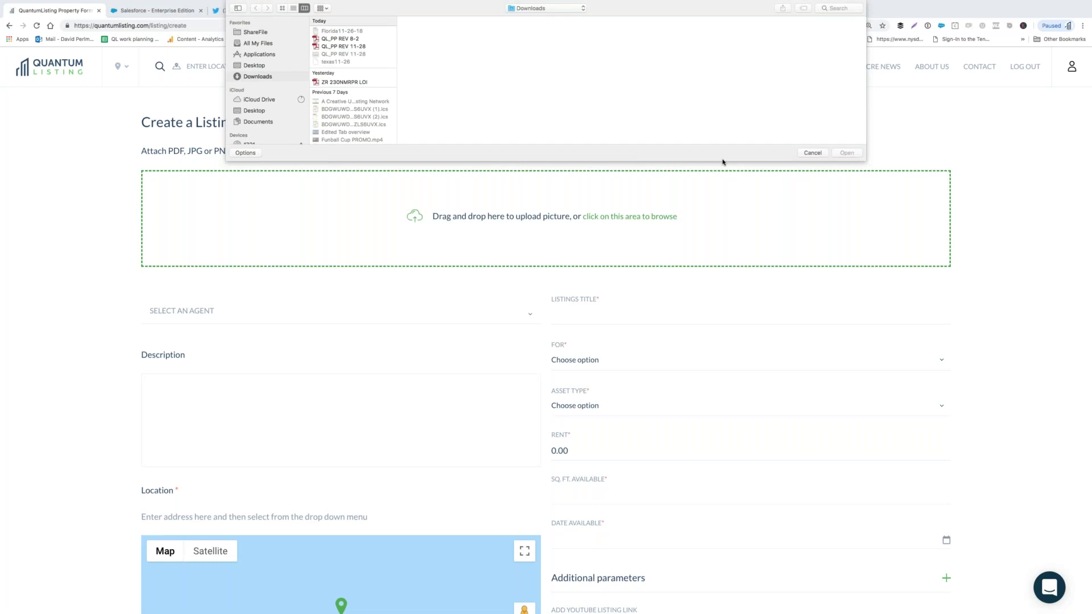
pyautogui.click(810, 154)
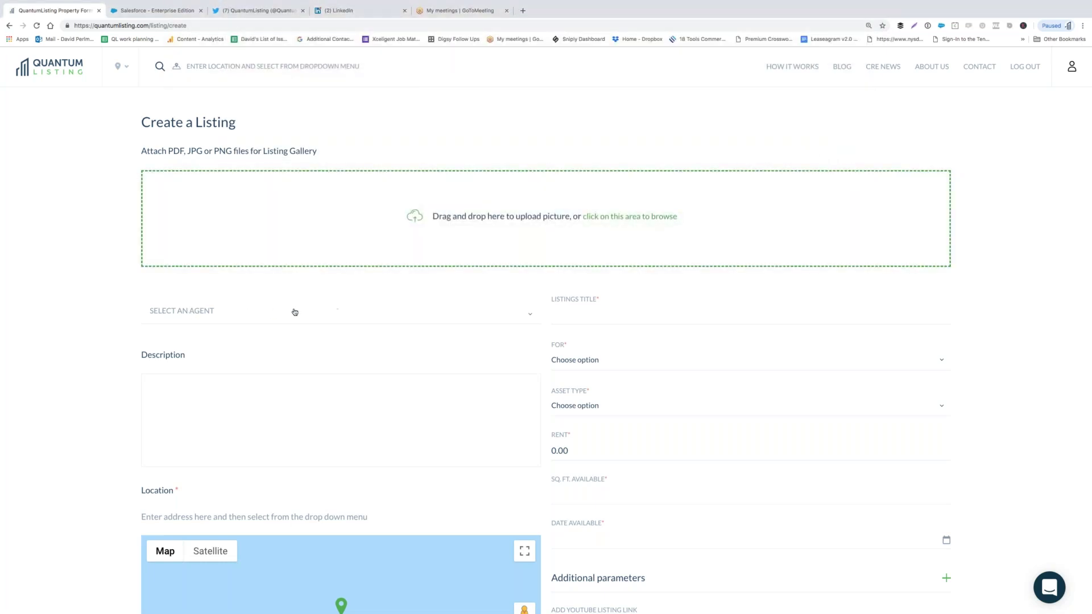
pyautogui.click(210, 314)
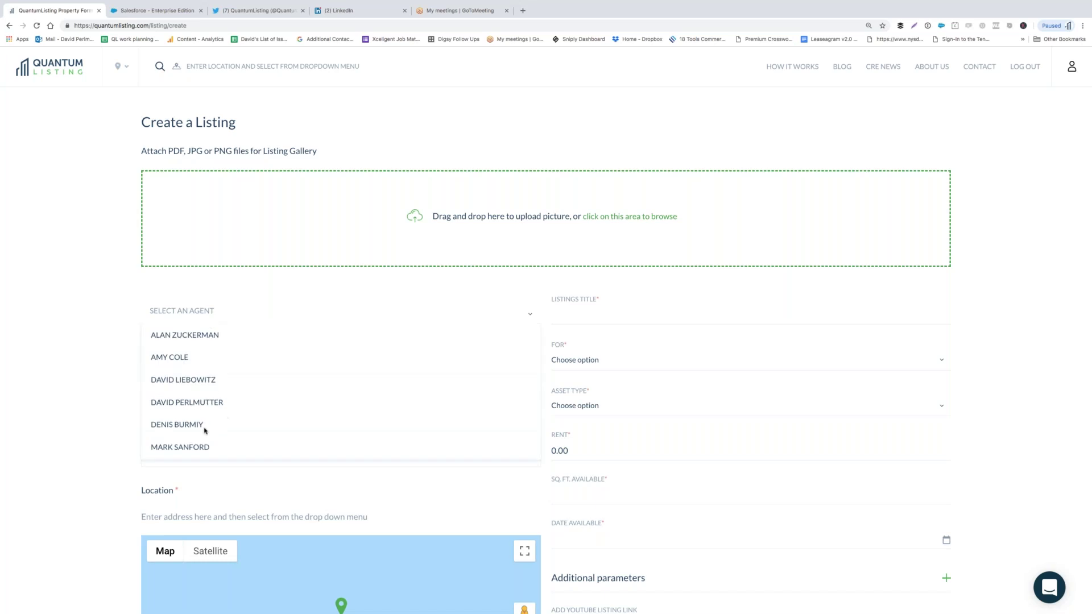
pyautogui.click(185, 335)
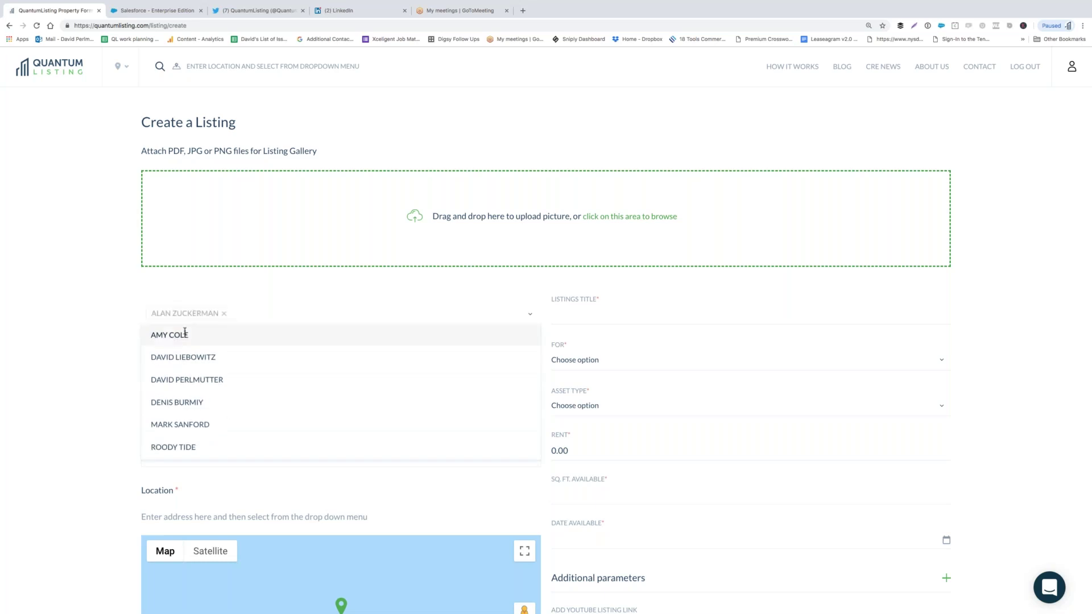
pyautogui.click(194, 377)
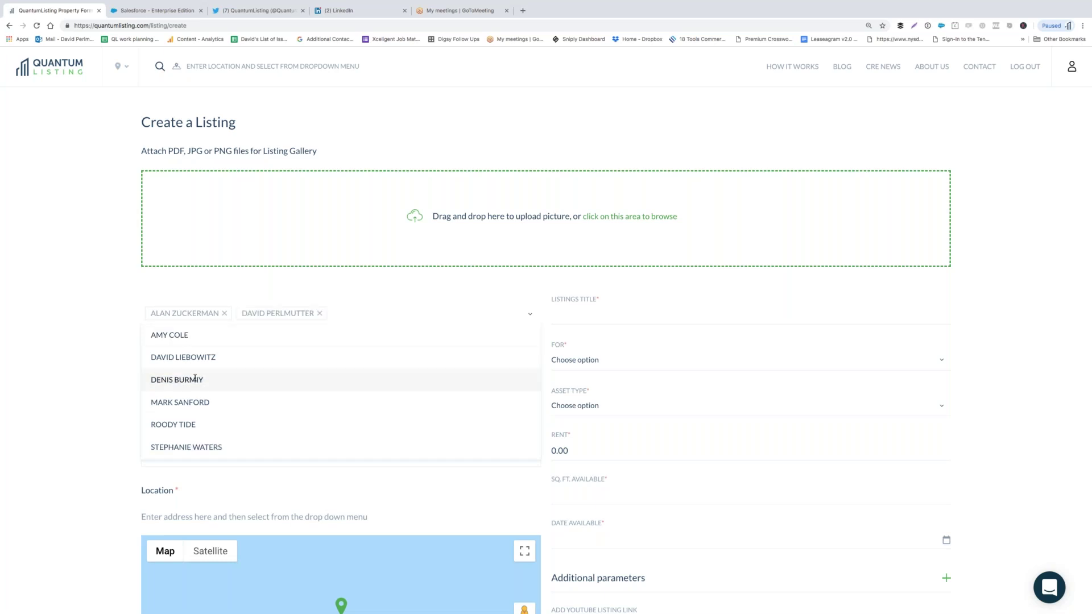
pyautogui.click(624, 308)
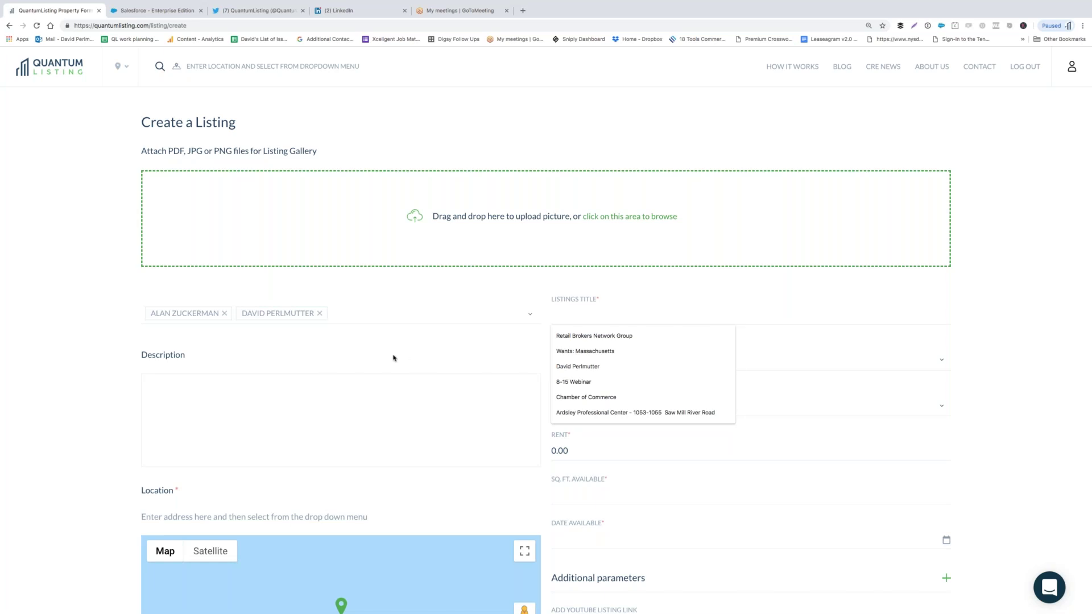
# - Focus the Description box, then show the FOR options: Lease, Sale, Sale & Lease, Sublease
pyautogui.click(377, 387)
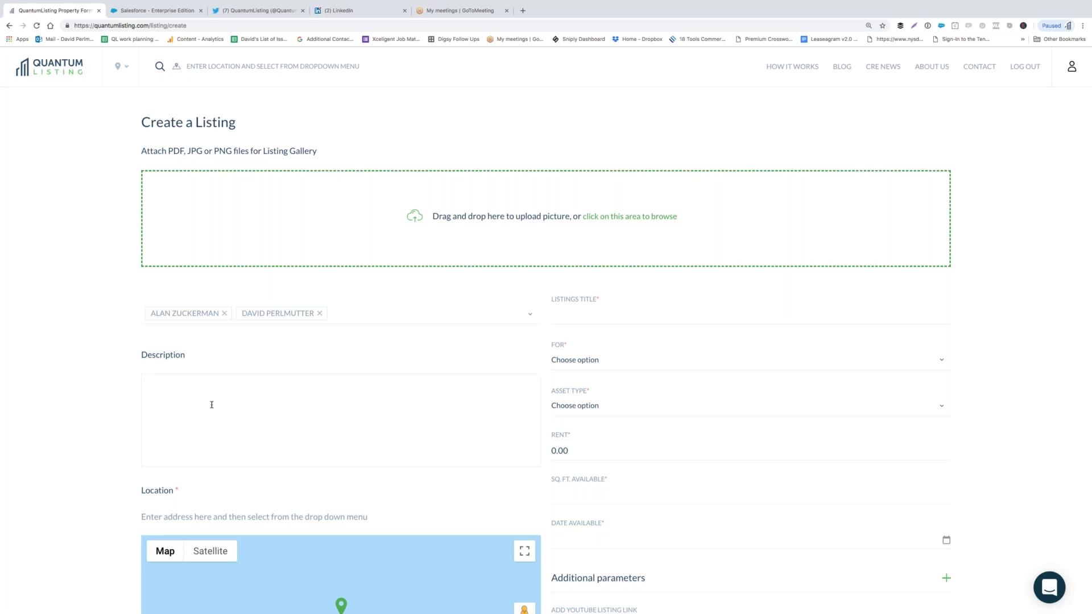
pyautogui.click(578, 361)
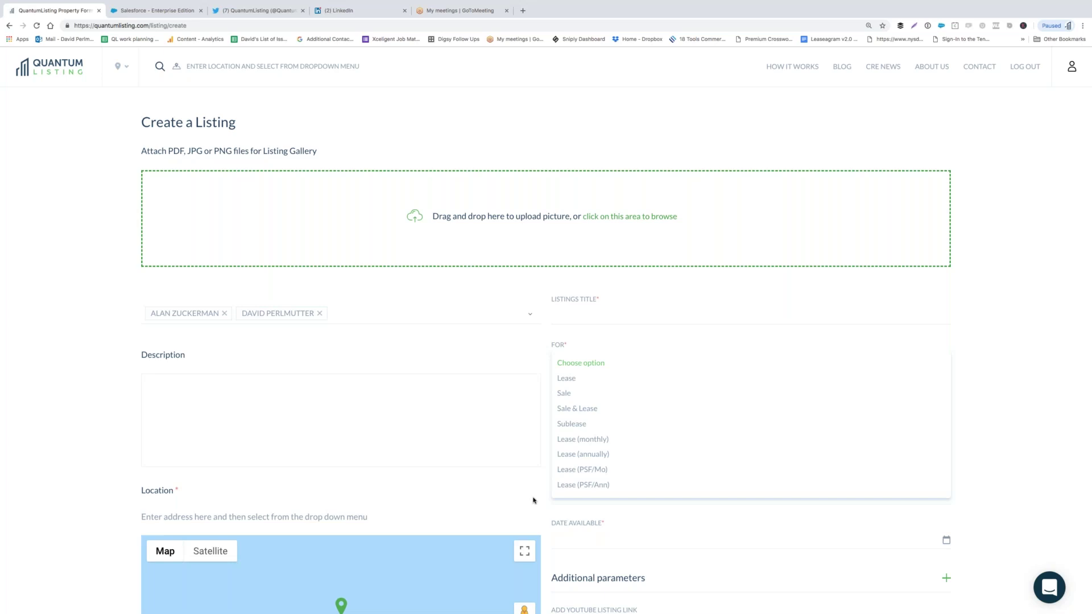
pyautogui.click(533, 500)
pyautogui.click(605, 406)
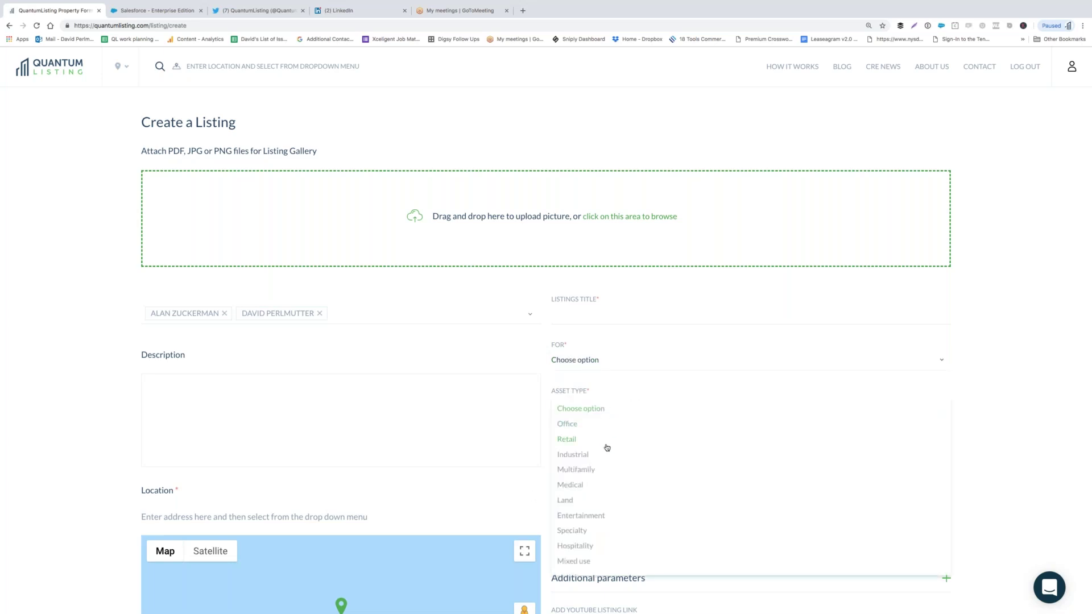
pyautogui.scroll(-3, 610, 461)
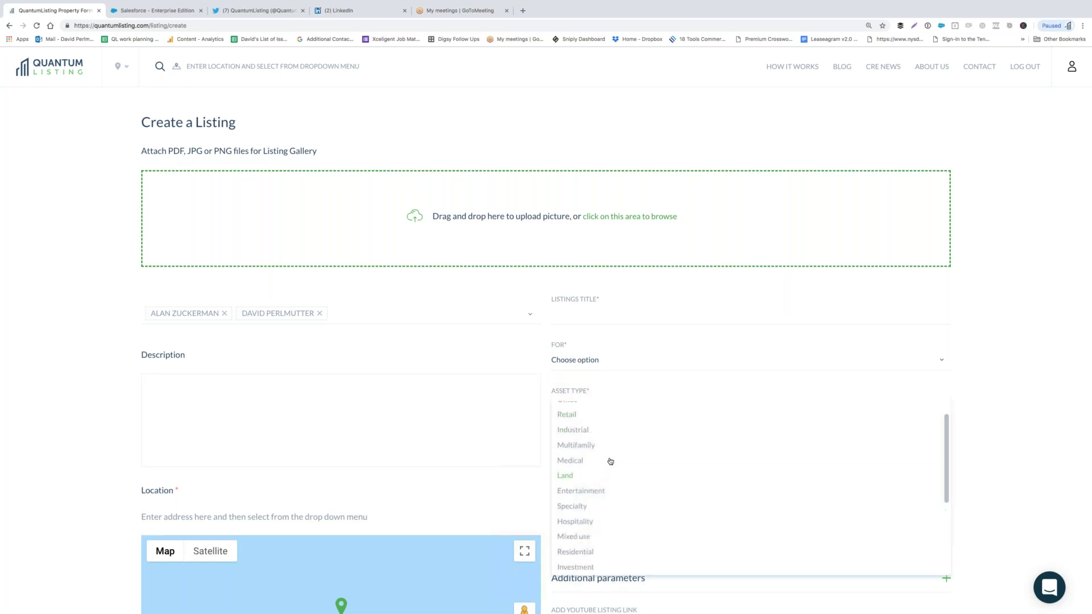
pyautogui.scroll(-3, 610, 461)
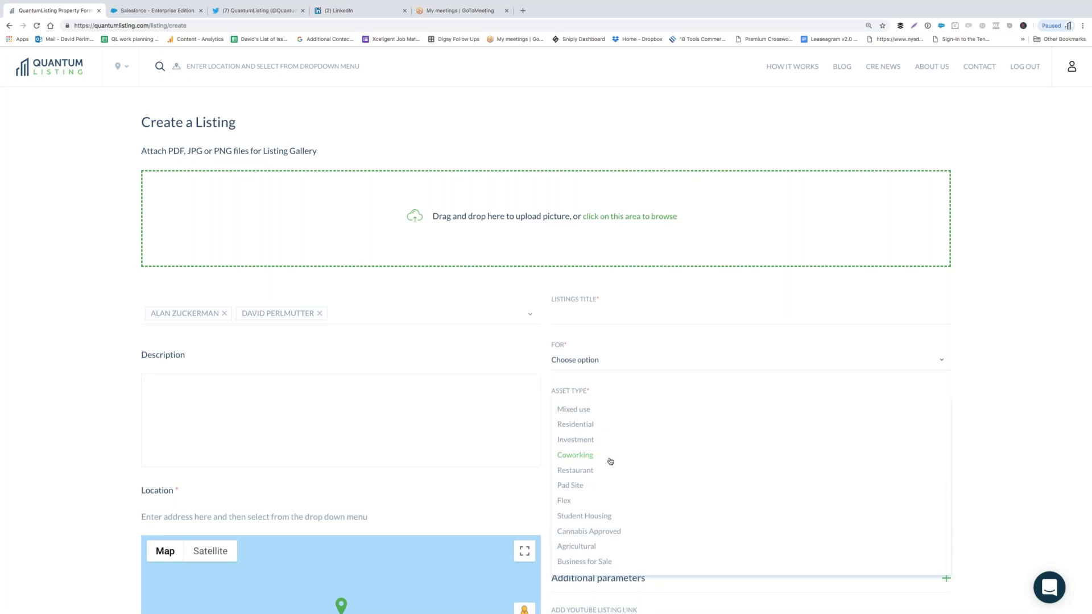
pyautogui.scroll(3, 611, 461)
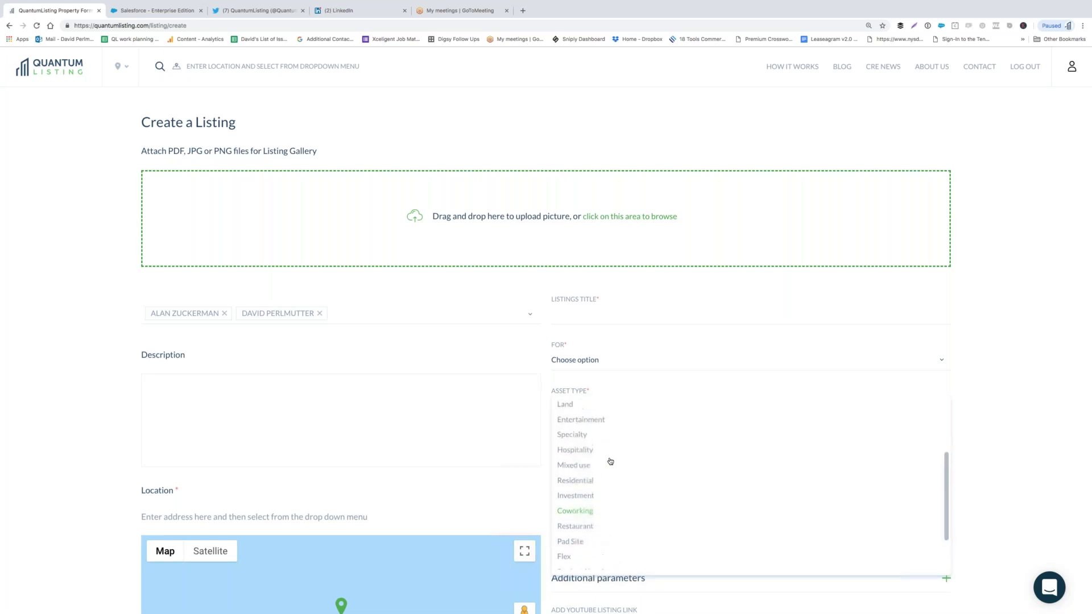
pyautogui.click(524, 483)
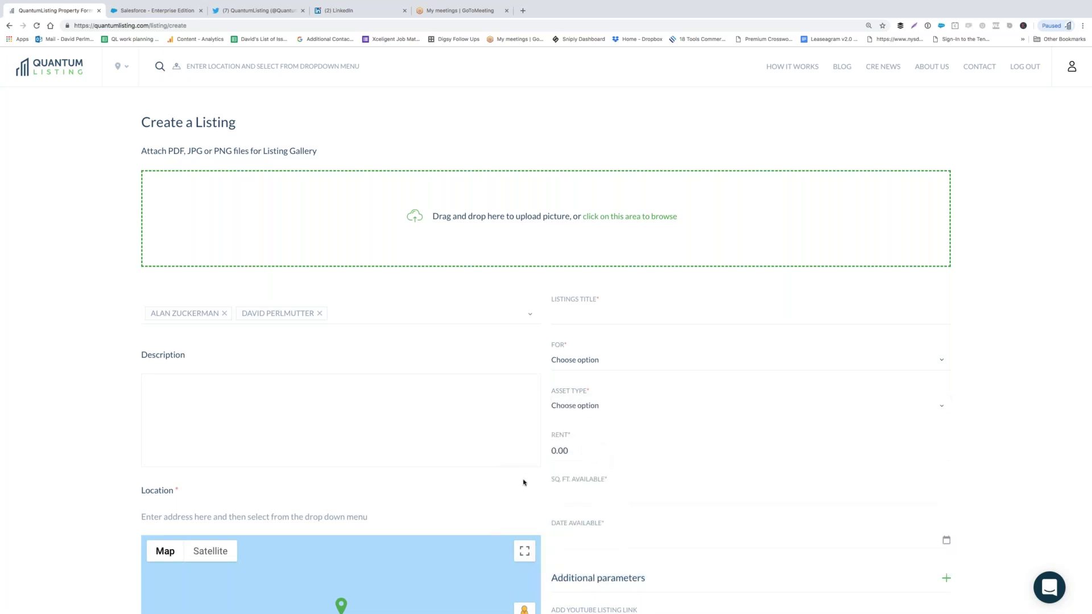
pyautogui.click(568, 452)
pyautogui.click(594, 497)
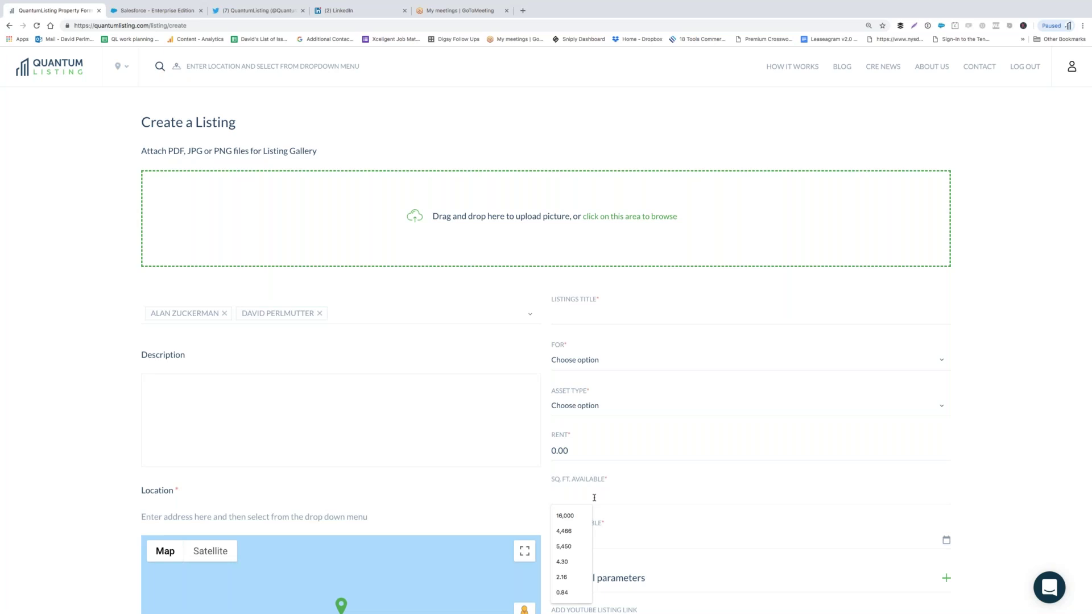
# - Set the listing's available date to 11/28/2018
pyautogui.click(629, 530)
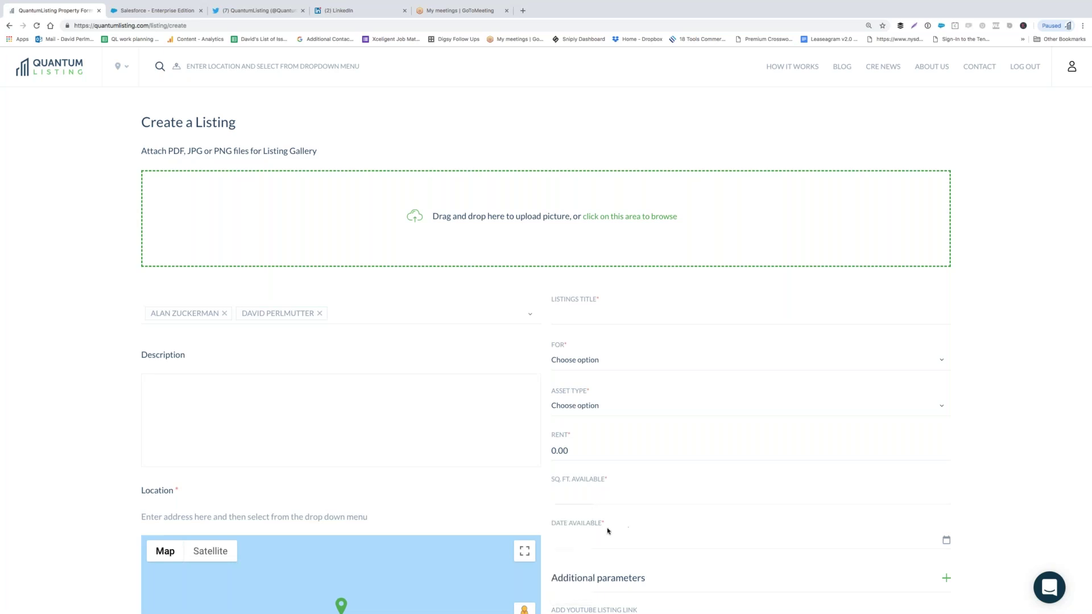
pyautogui.click(567, 539)
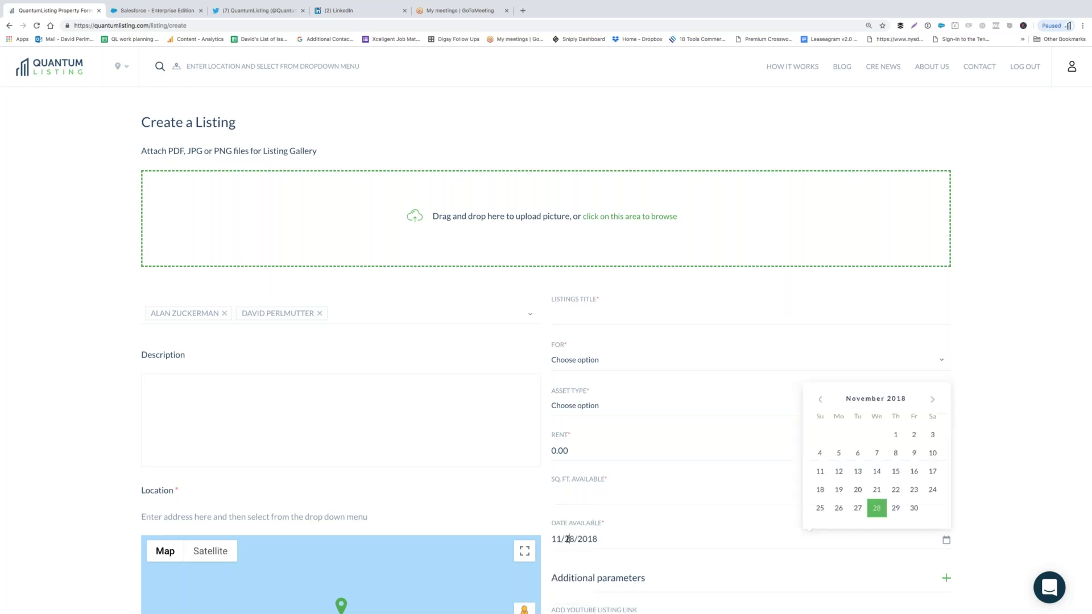
pyautogui.click(877, 508)
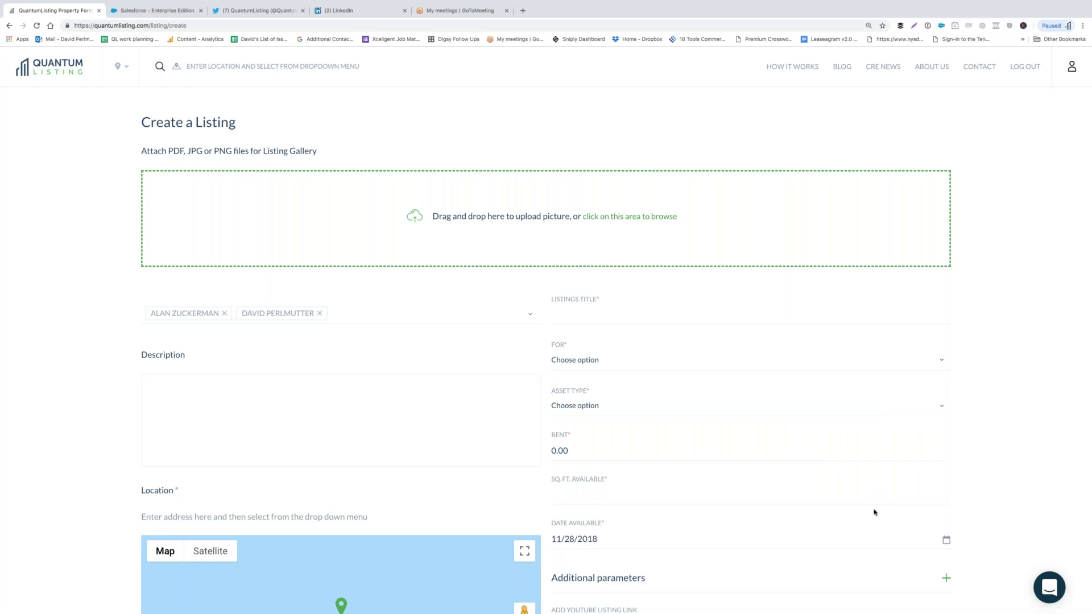
pyautogui.scroll(-1, 769, 514)
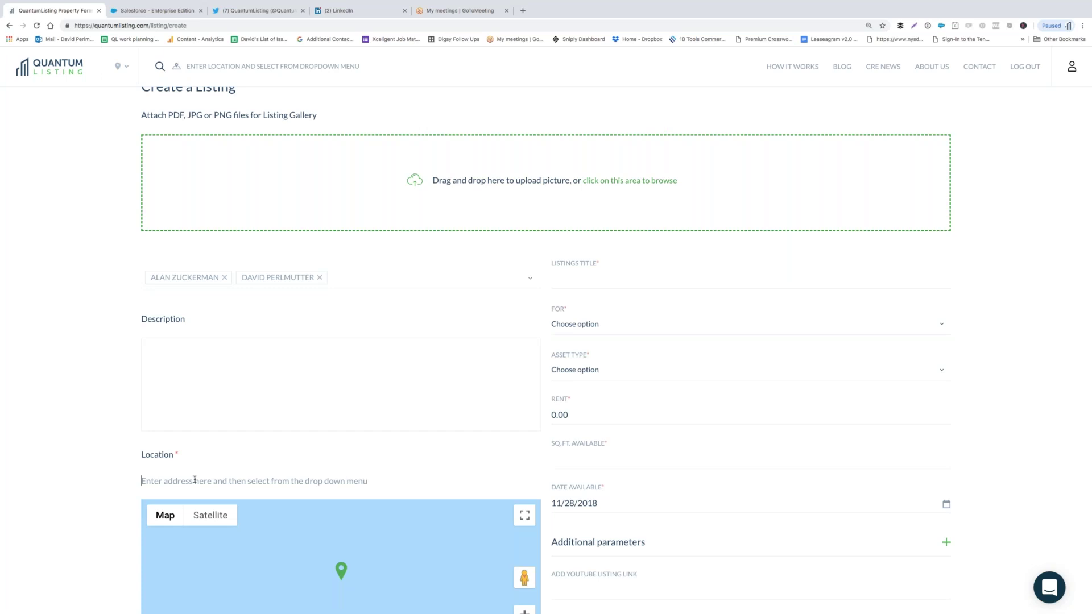
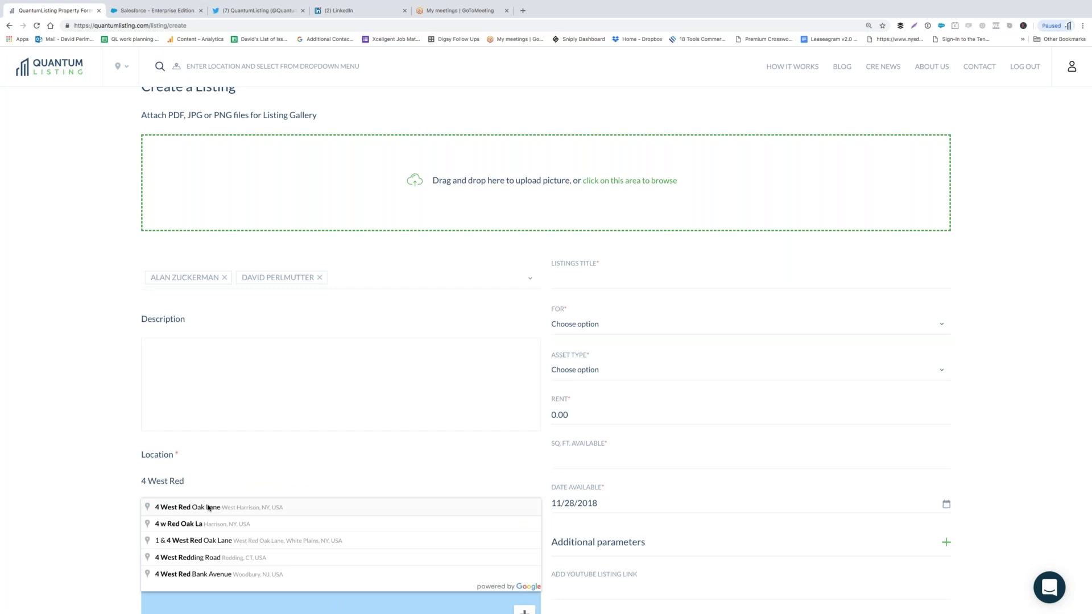
pyautogui.click(209, 508)
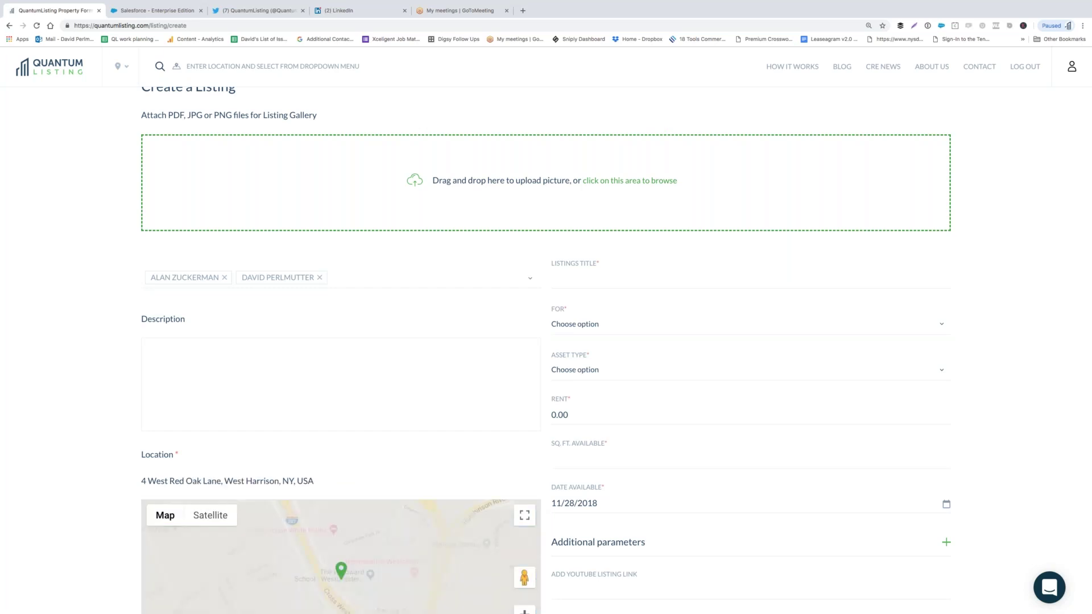
pyautogui.scroll(-3, 81, 506)
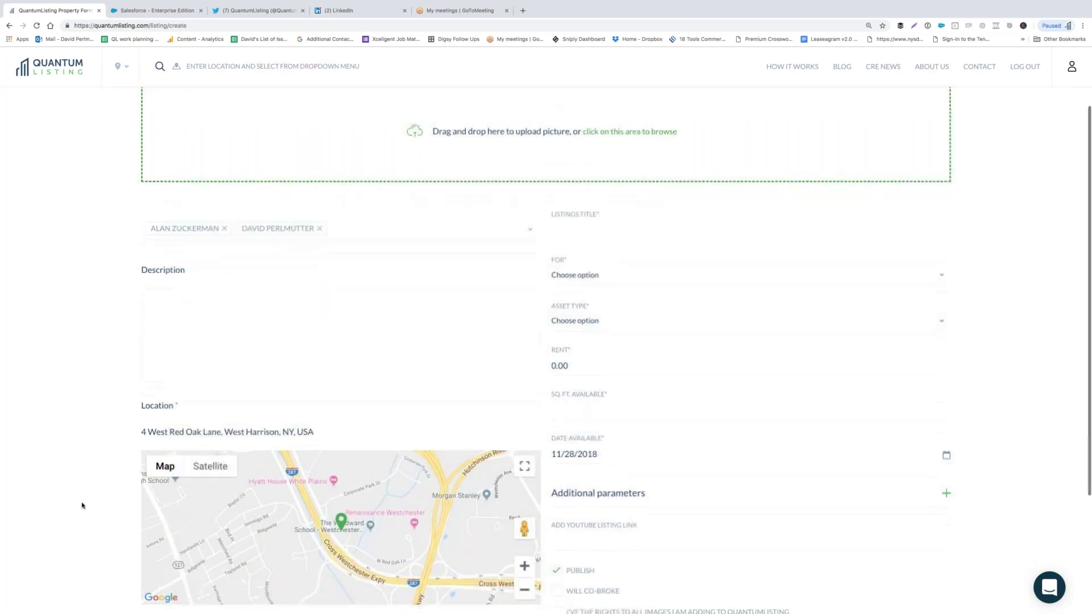
# - Expand Additional parameters and look at the Parking and Additional URL fields
pyautogui.scroll(-1, 82, 505)
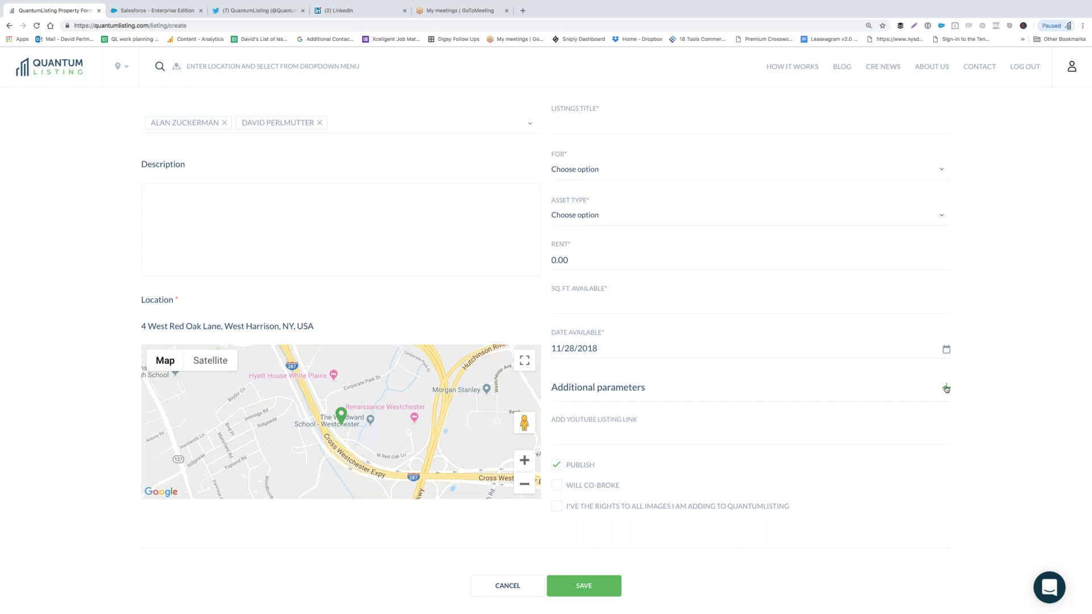
pyautogui.click(946, 389)
pyautogui.scroll(-3, 877, 425)
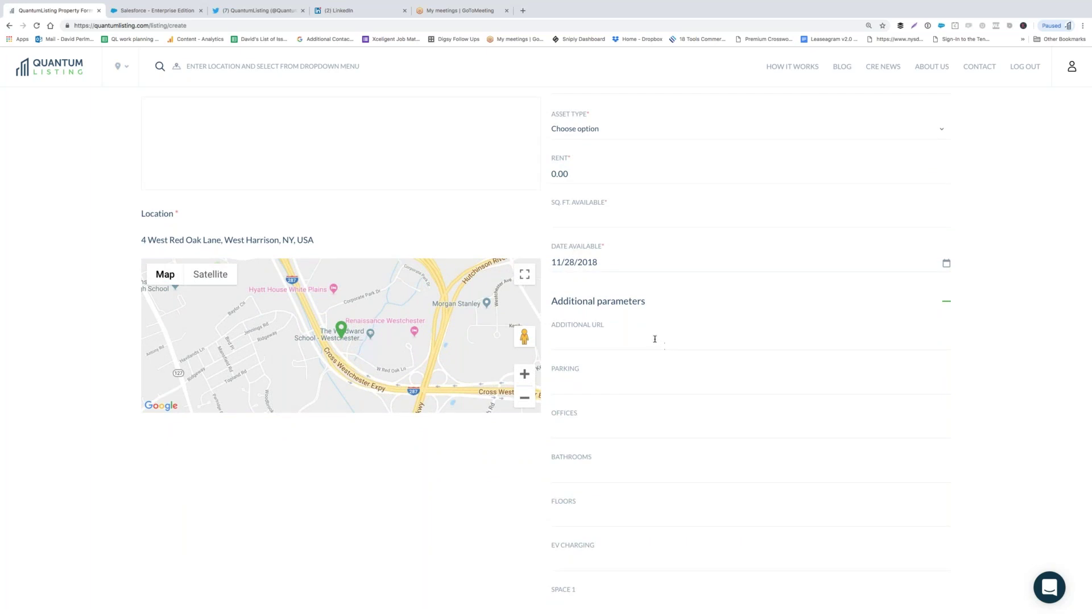
pyautogui.scroll(-3, 654, 337)
pyautogui.click(608, 292)
pyautogui.click(688, 254)
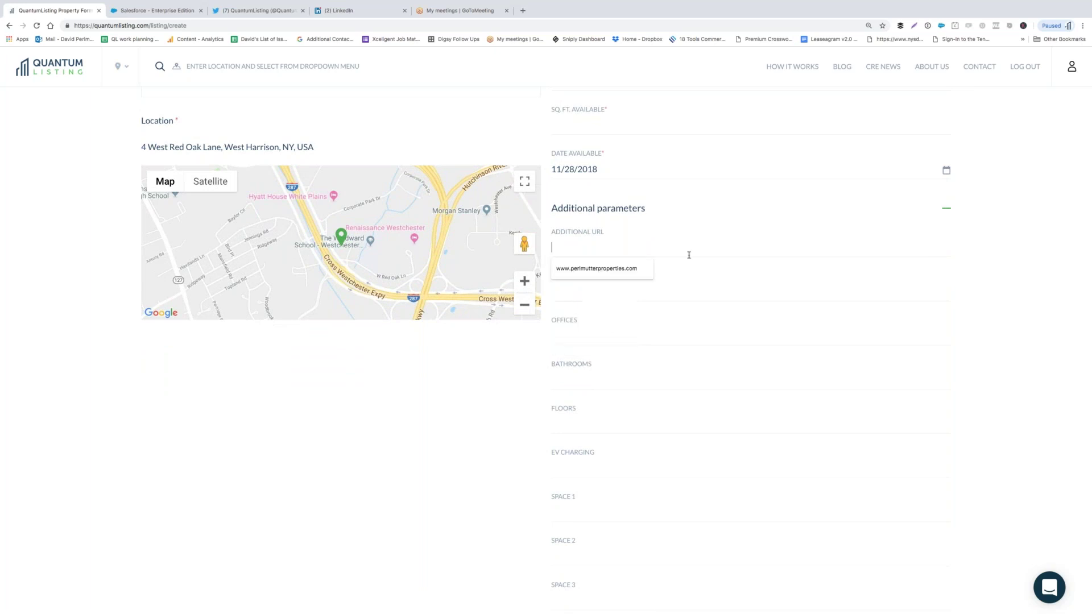
pyautogui.click(501, 364)
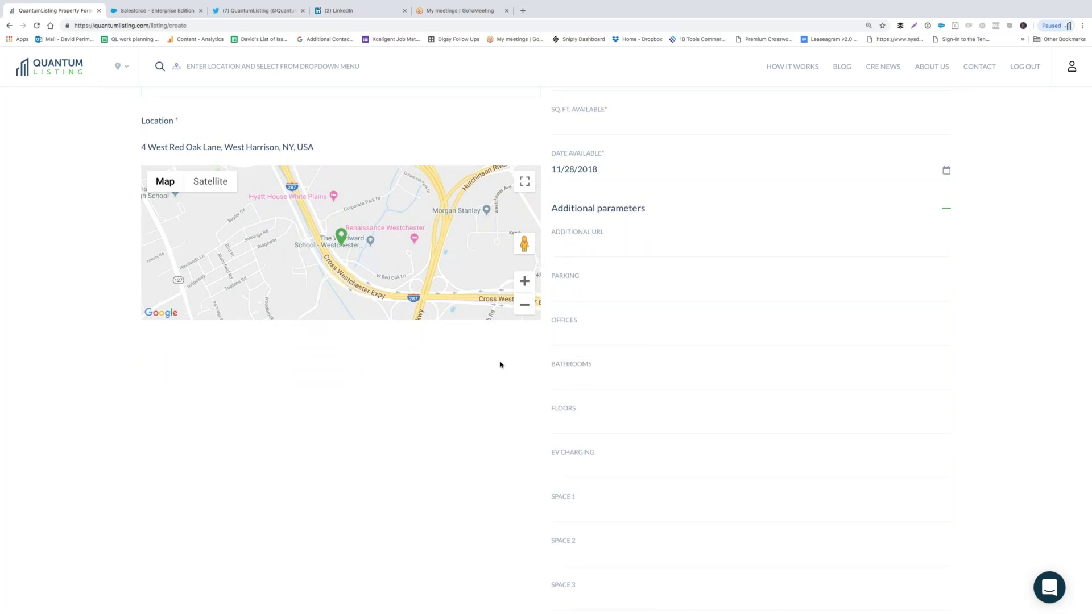
# - Tick Publish at the bottom of the listing form
pyautogui.scroll(-2, 500, 365)
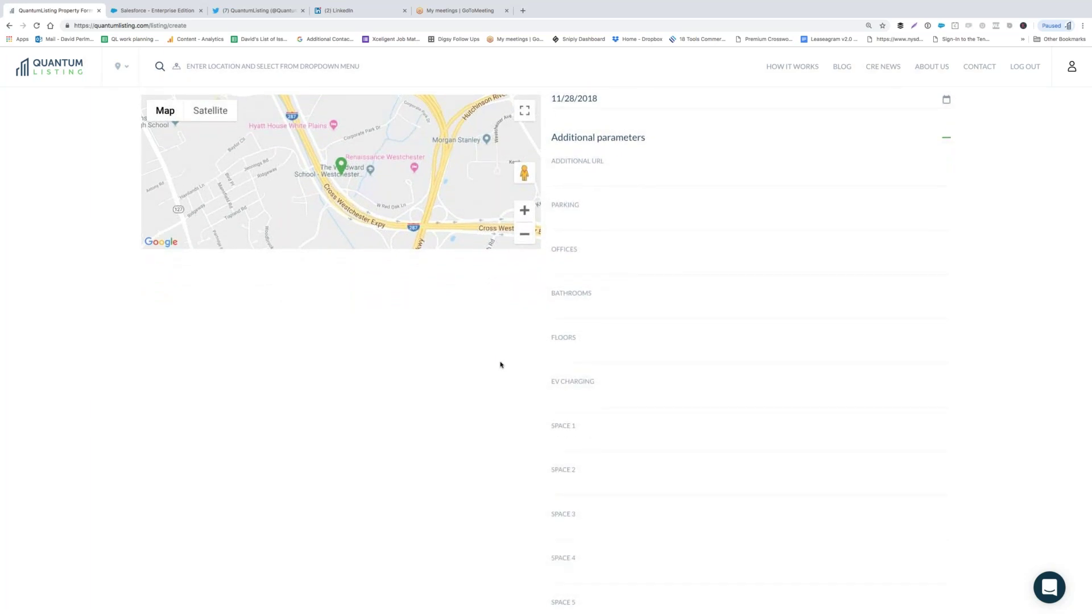
pyautogui.scroll(-4, 501, 364)
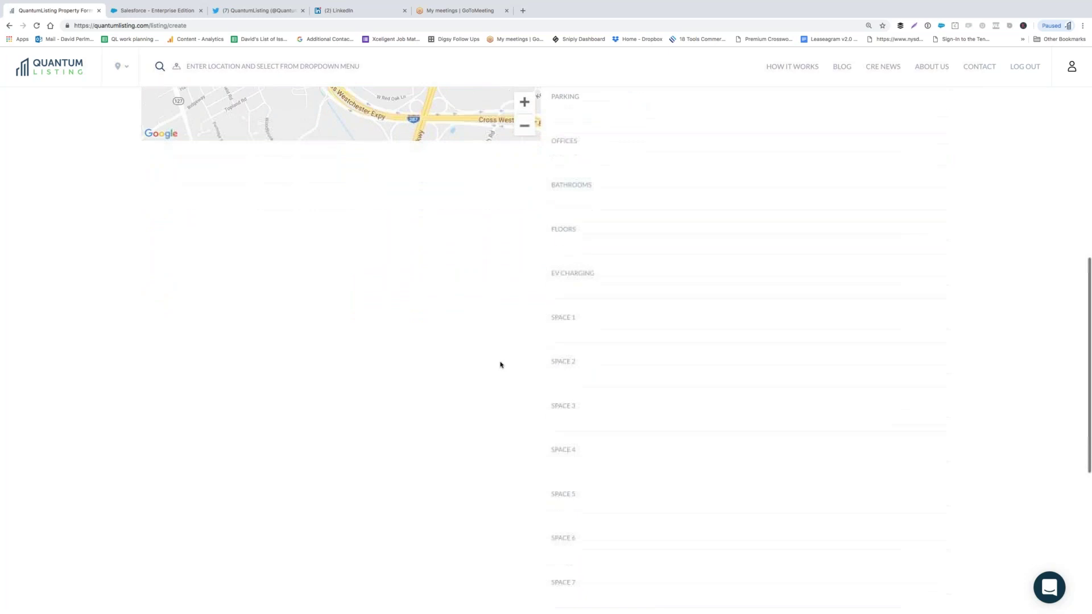
pyautogui.scroll(-3, 500, 364)
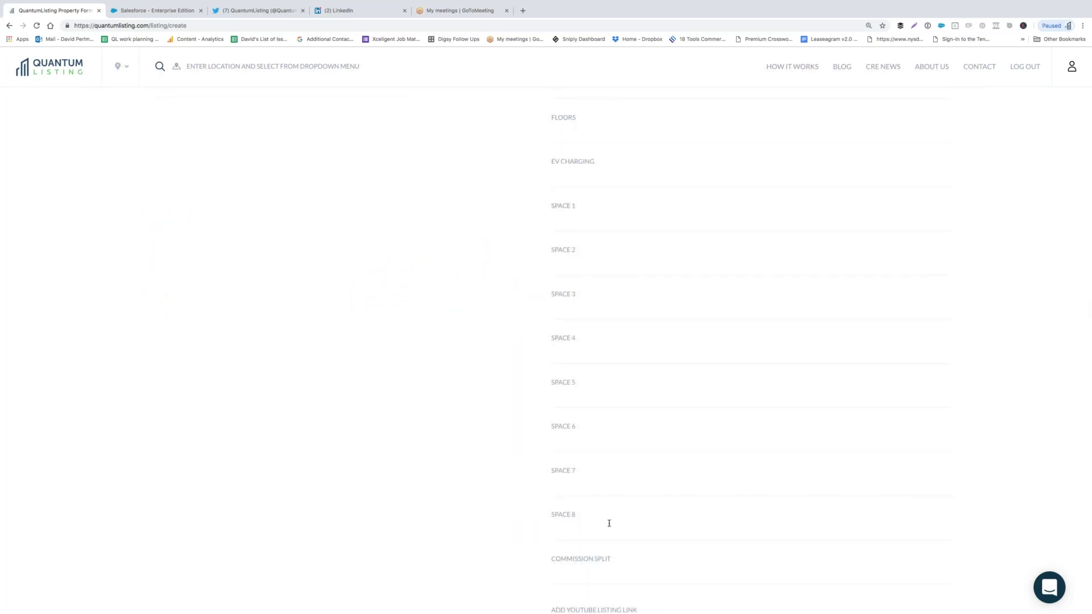
pyautogui.scroll(-2, 603, 522)
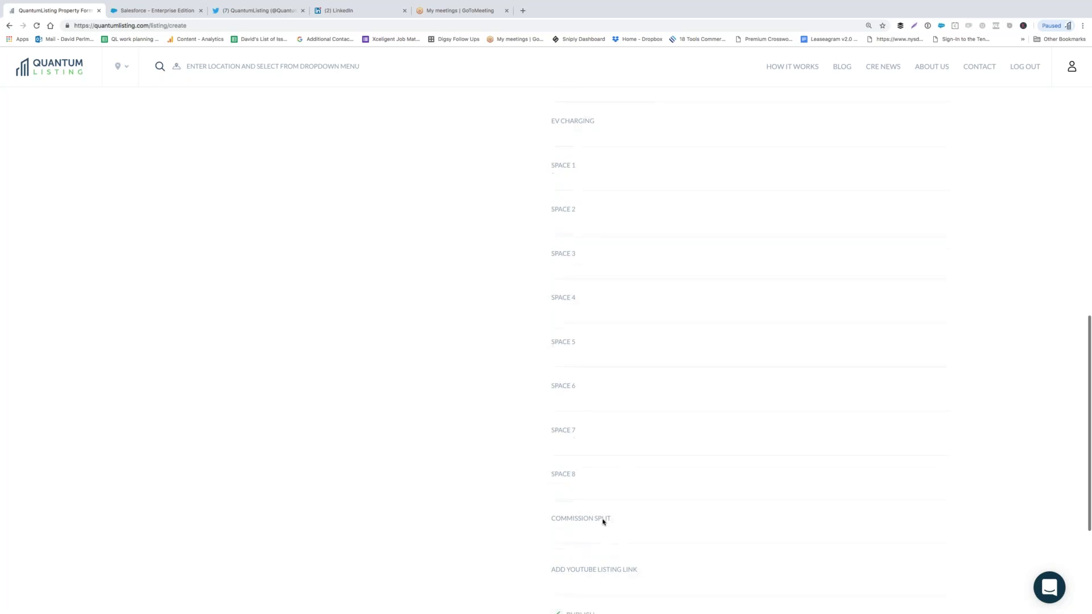
pyautogui.scroll(-1, 604, 522)
pyautogui.scroll(-1, 603, 521)
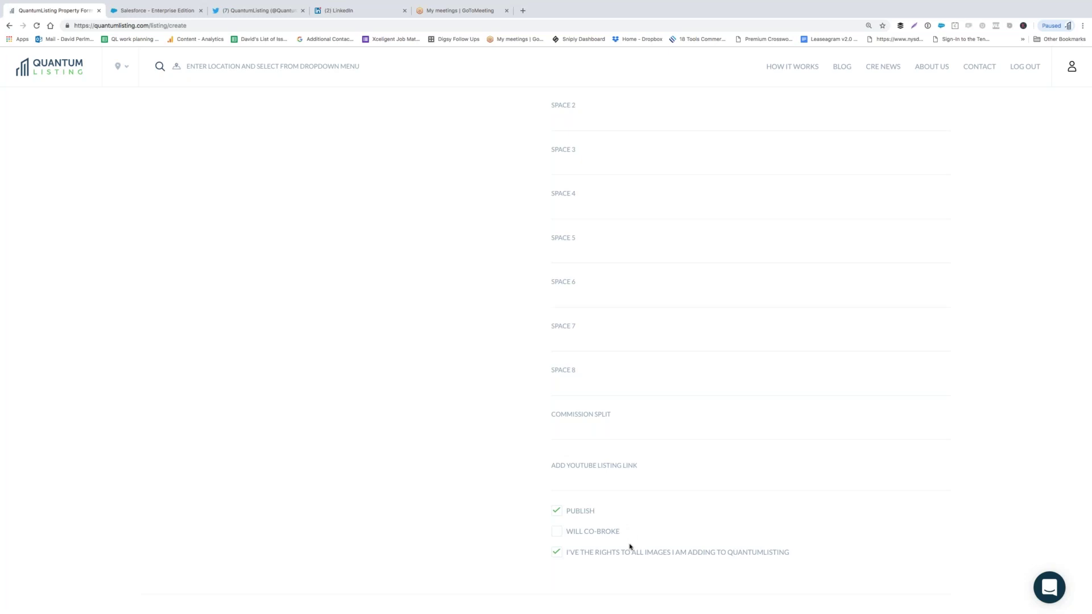
pyautogui.click(557, 514)
pyautogui.scroll(5, 643, 514)
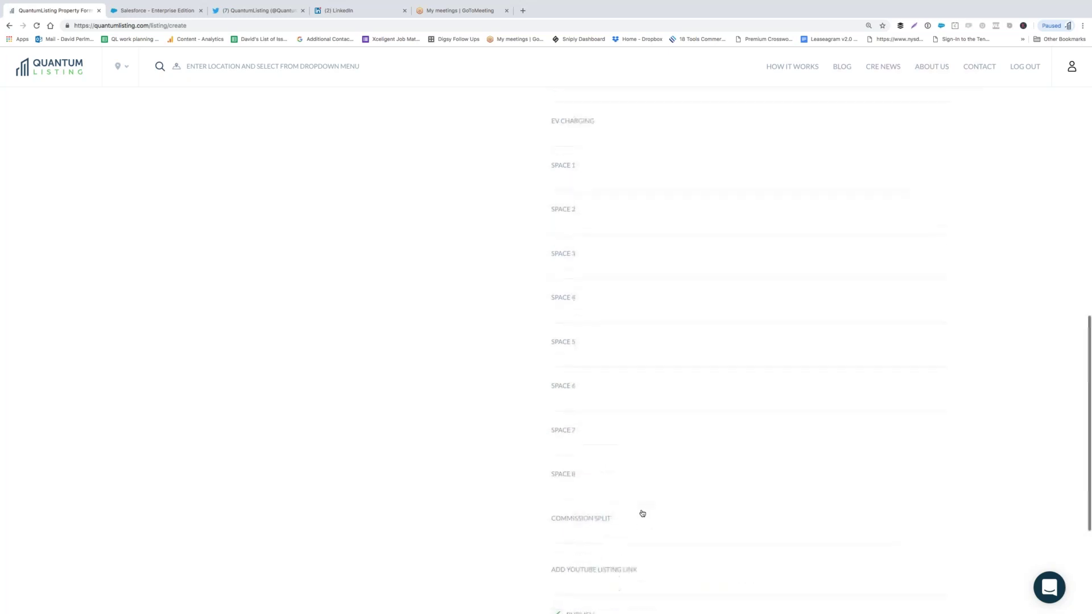
pyautogui.scroll(7, 642, 514)
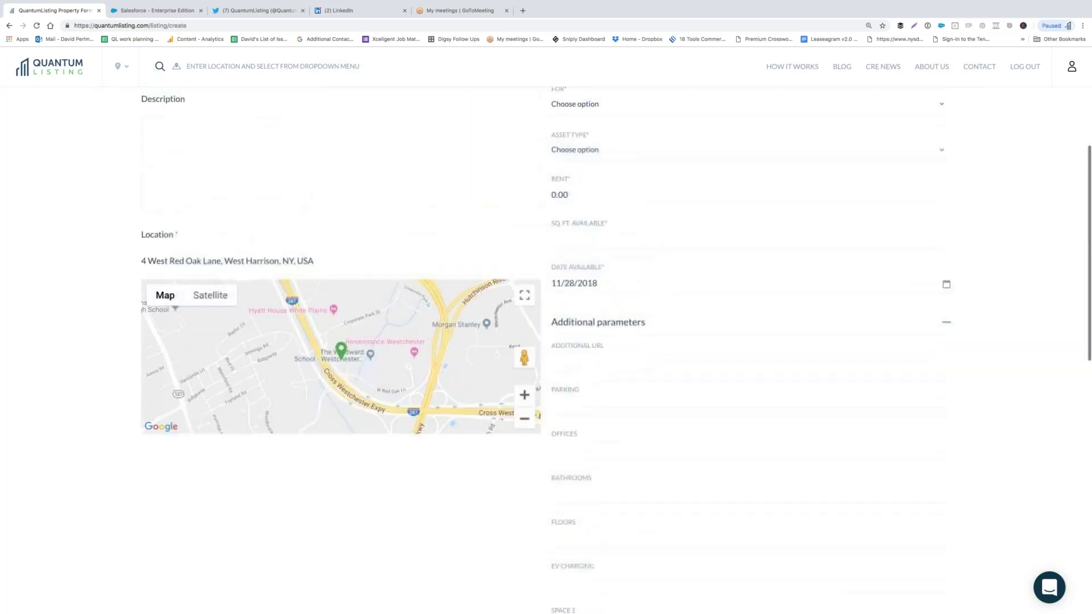
# - Return via the logo to the company profile and start a fresh Create a Listing form
pyautogui.click(61, 70)
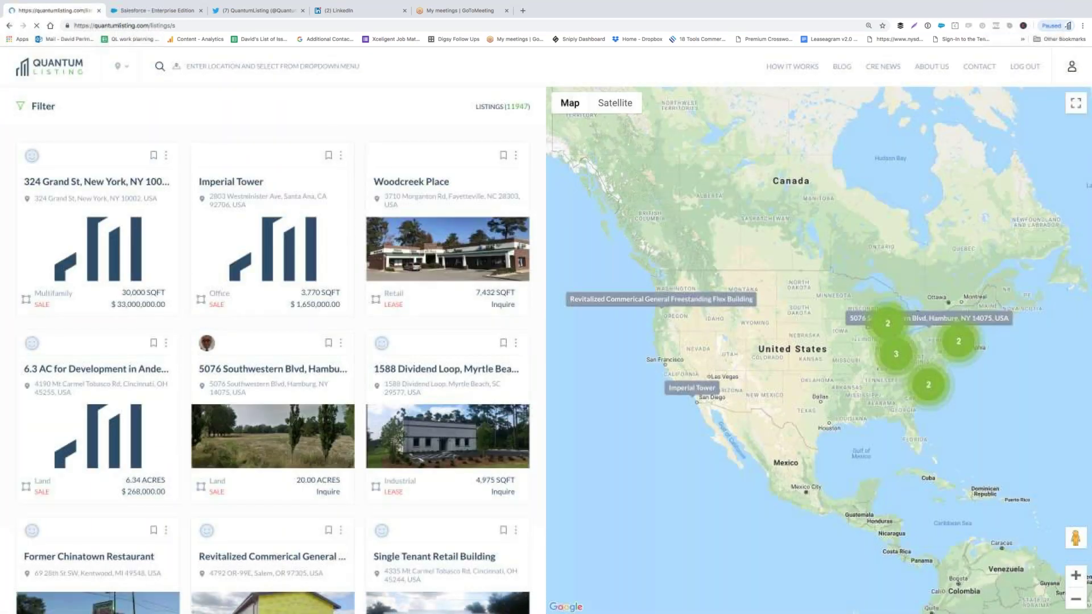
pyautogui.click(1071, 66)
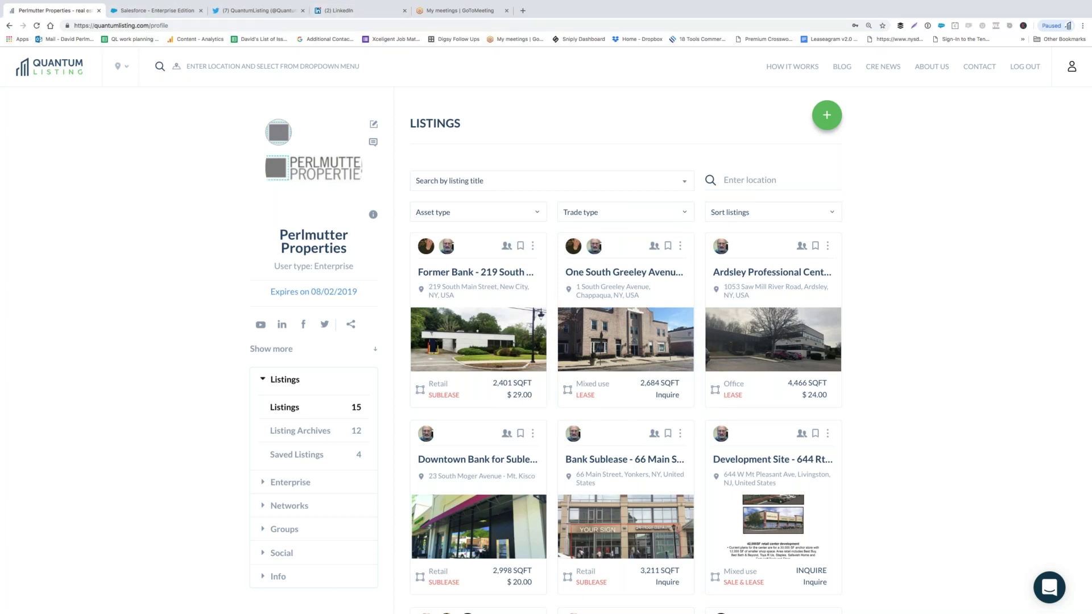
pyautogui.click(826, 116)
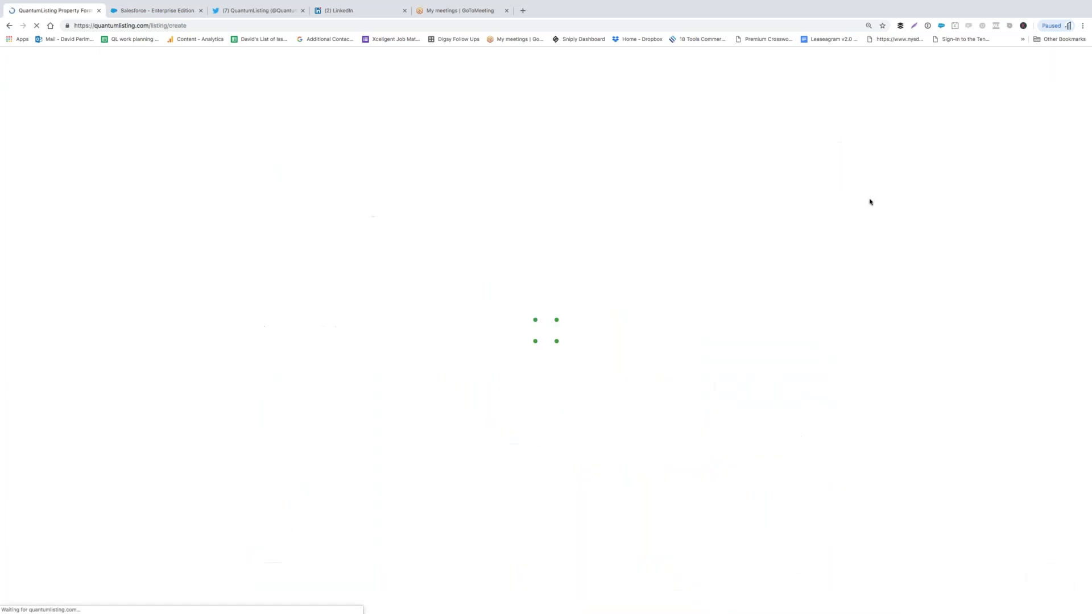
pyautogui.scroll(-5, 868, 209)
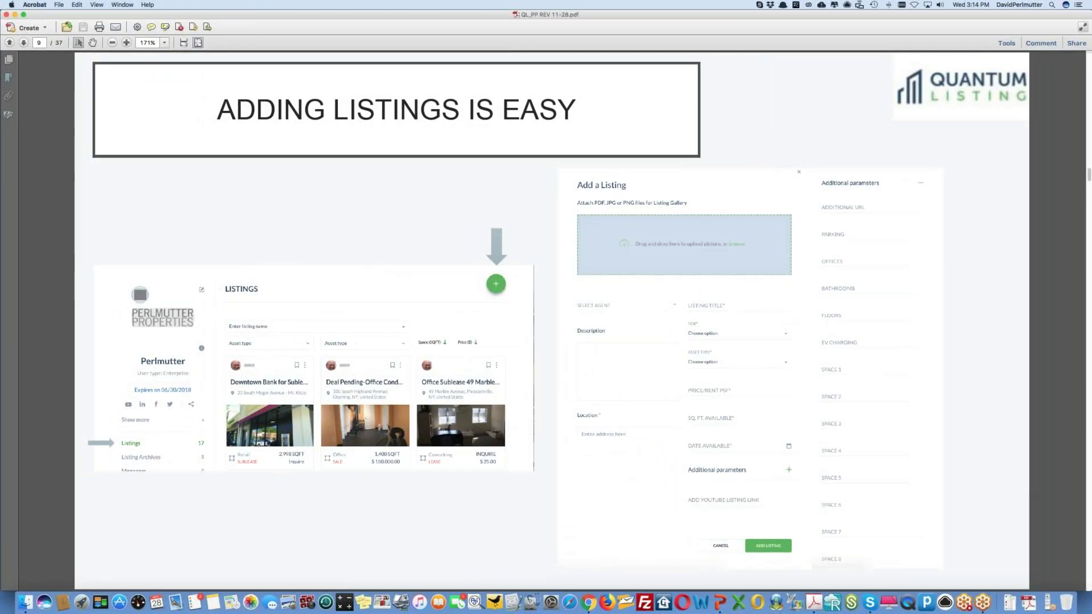
# - Advance the Acrobat slides to page 11 about activating archived listings
pyautogui.press('Right')
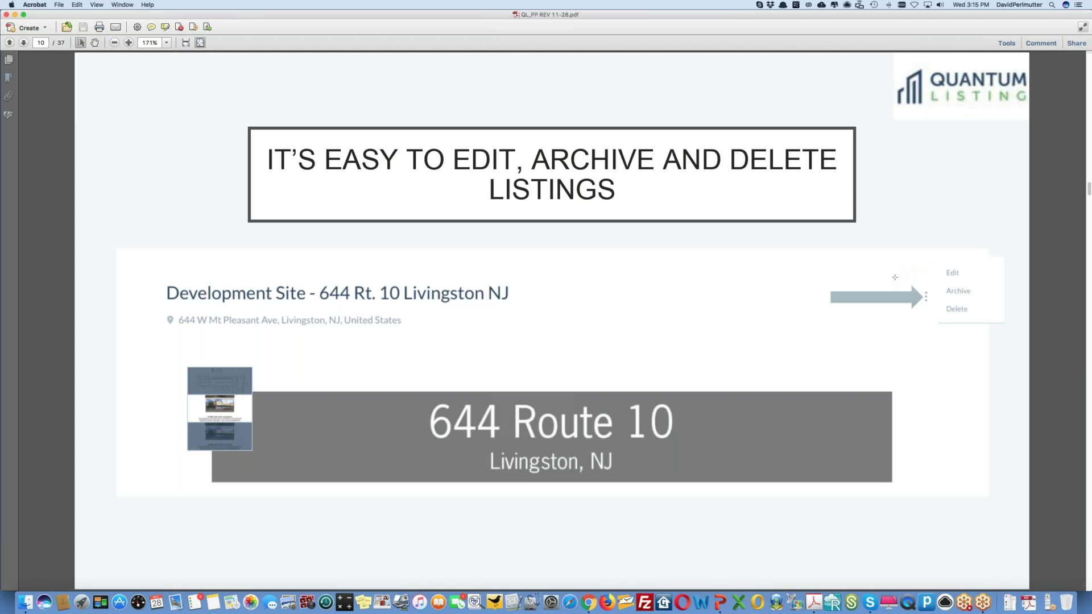
pyautogui.press('Right')
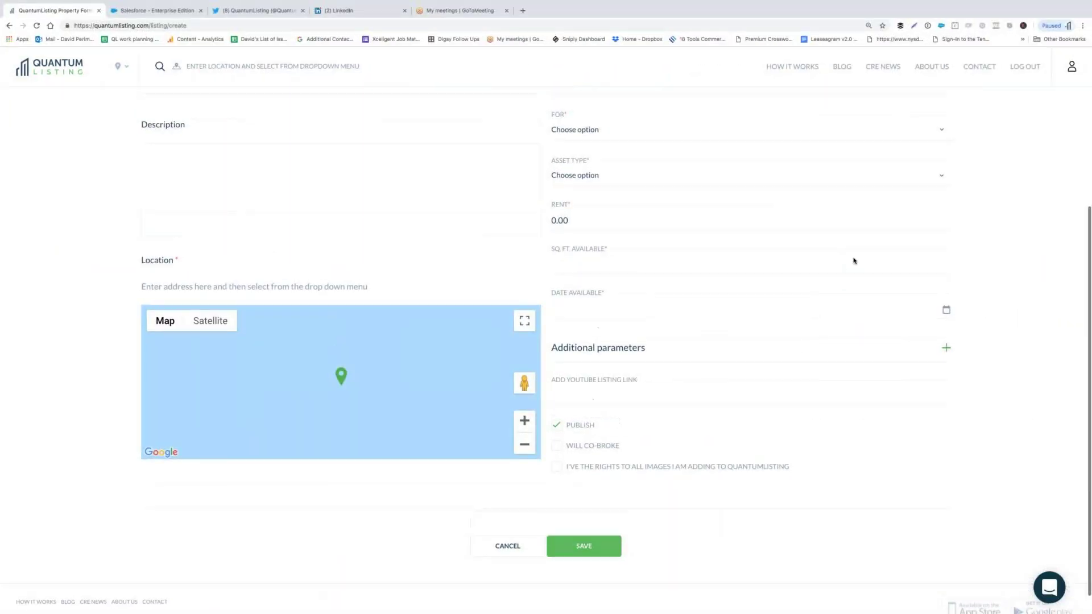
# - Go back to the profile and open the Ardsley Professional Center listing for editing
pyautogui.scroll(5, 853, 259)
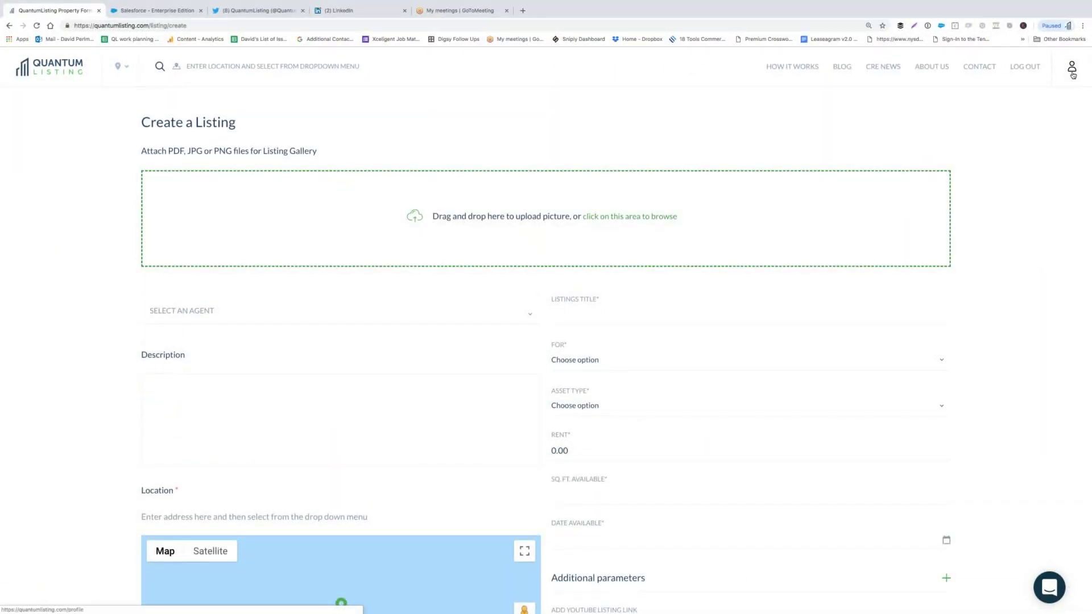
pyautogui.click(1071, 69)
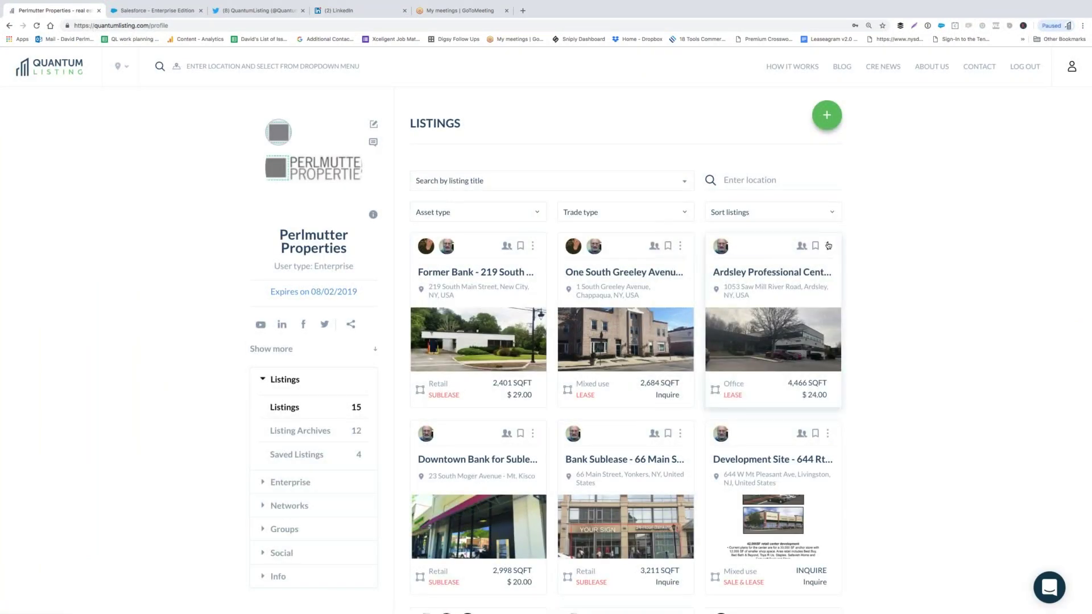
pyautogui.click(828, 245)
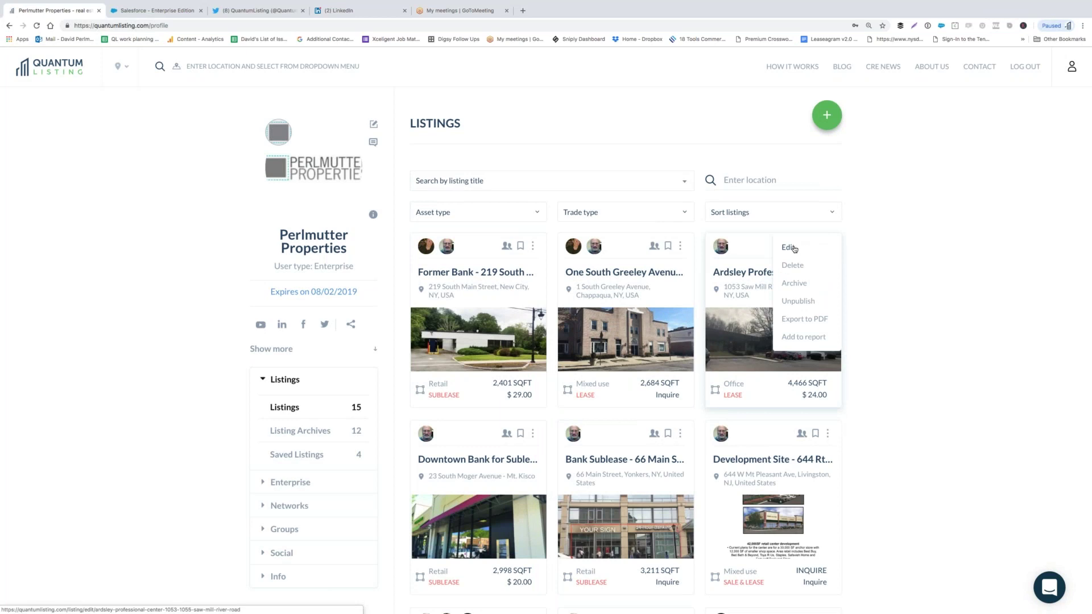
pyautogui.click(794, 249)
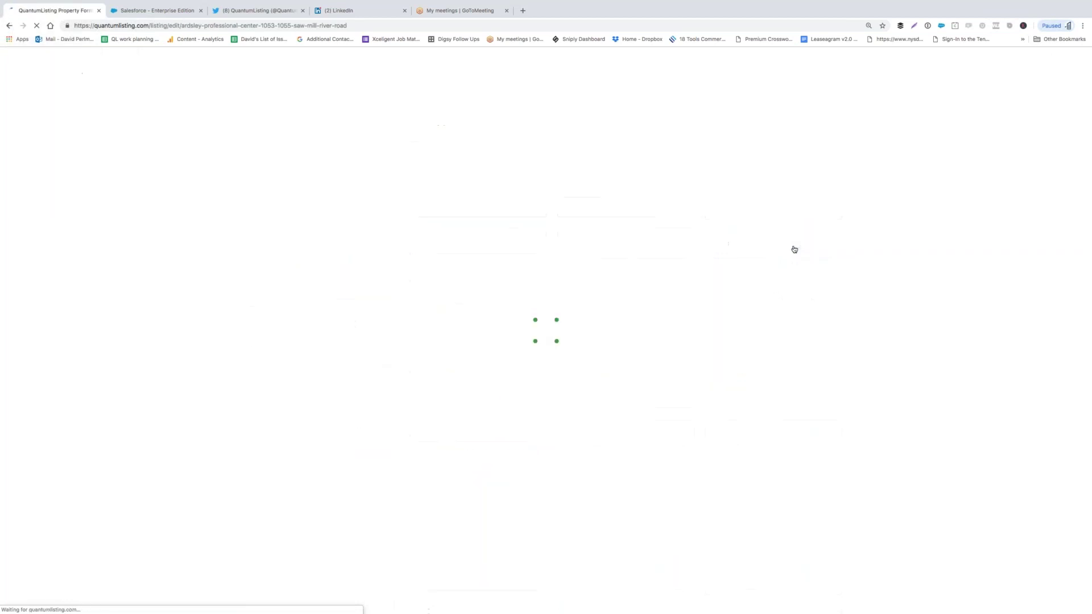
# - Reorder the Ardsley photos so the truck-and-parked-cars shot comes first
pyautogui.scroll(-1, 822, 391)
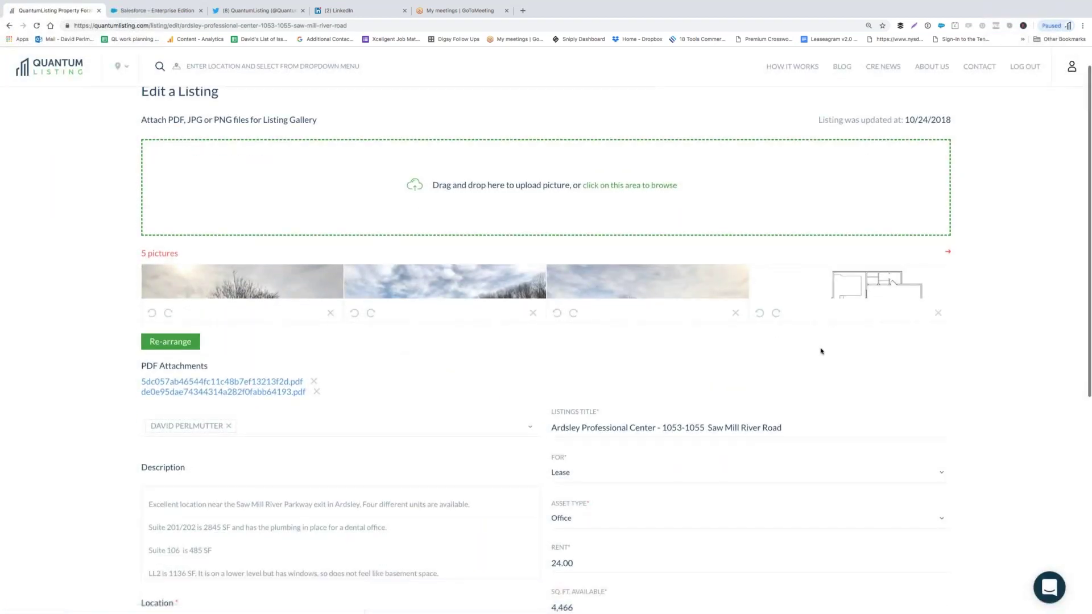
pyautogui.scroll(-5, 823, 410)
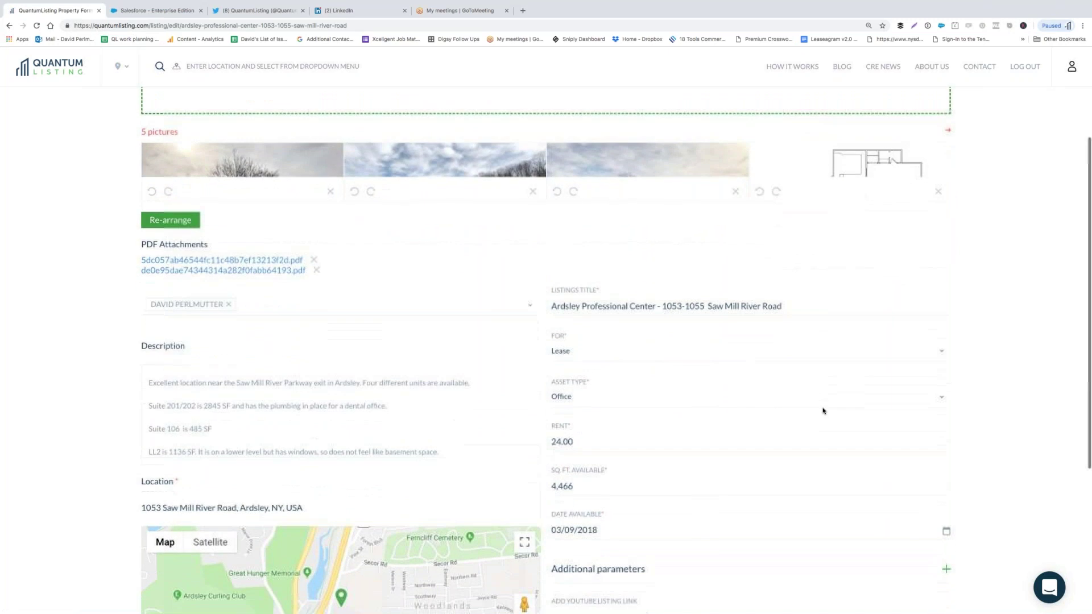
pyautogui.scroll(3, 822, 411)
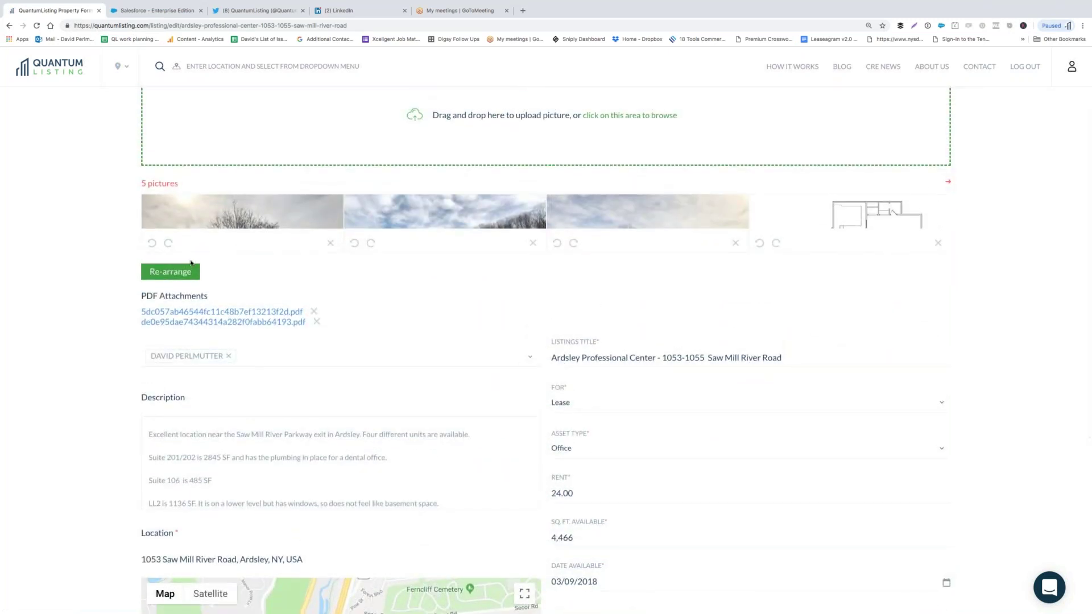
pyautogui.click(188, 272)
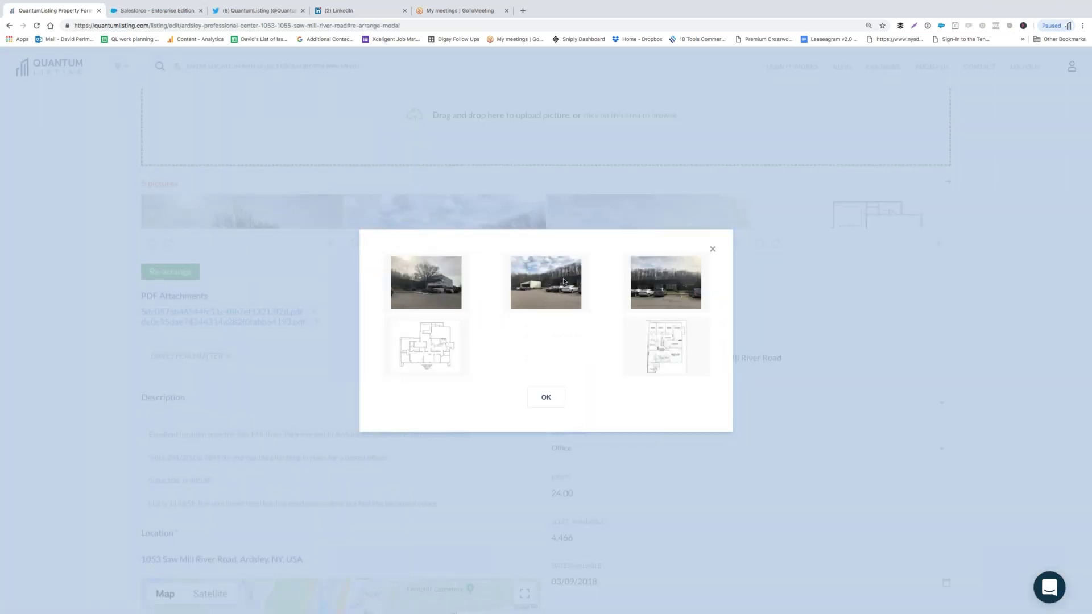
pyautogui.moveTo(556, 280); pyautogui.dragTo(438, 281)
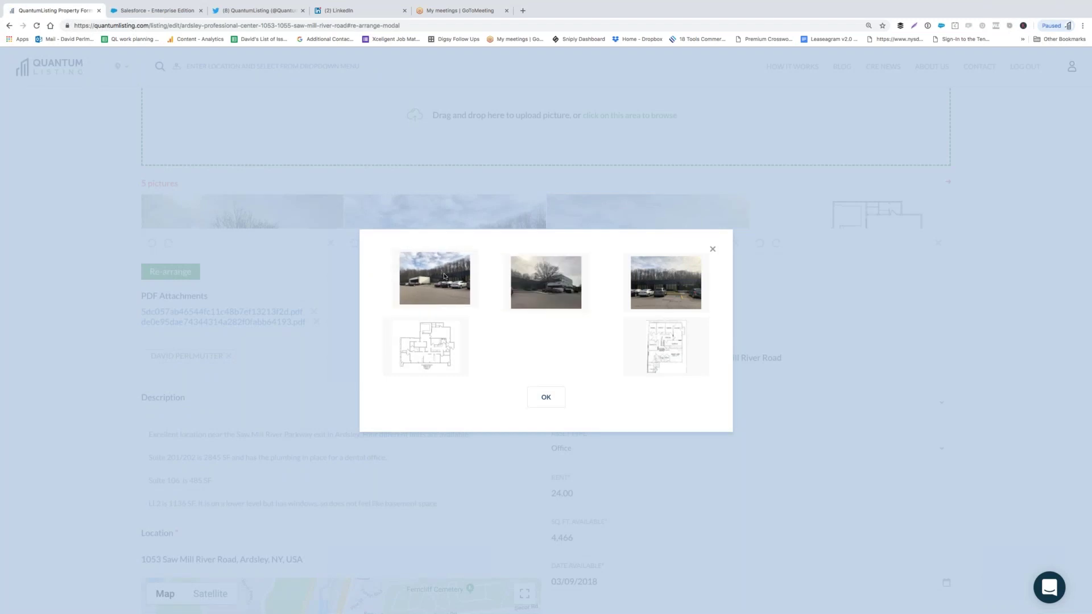
pyautogui.click(545, 396)
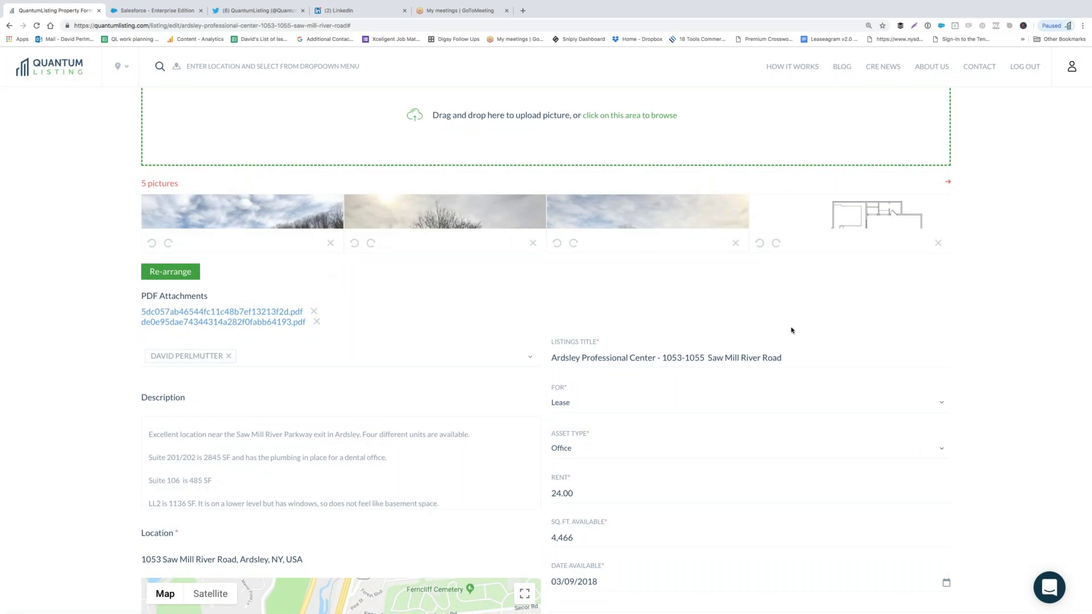
# - Save the edited Ardsley listing and show the One South Greeley listing's actions
pyautogui.scroll(-5, 821, 339)
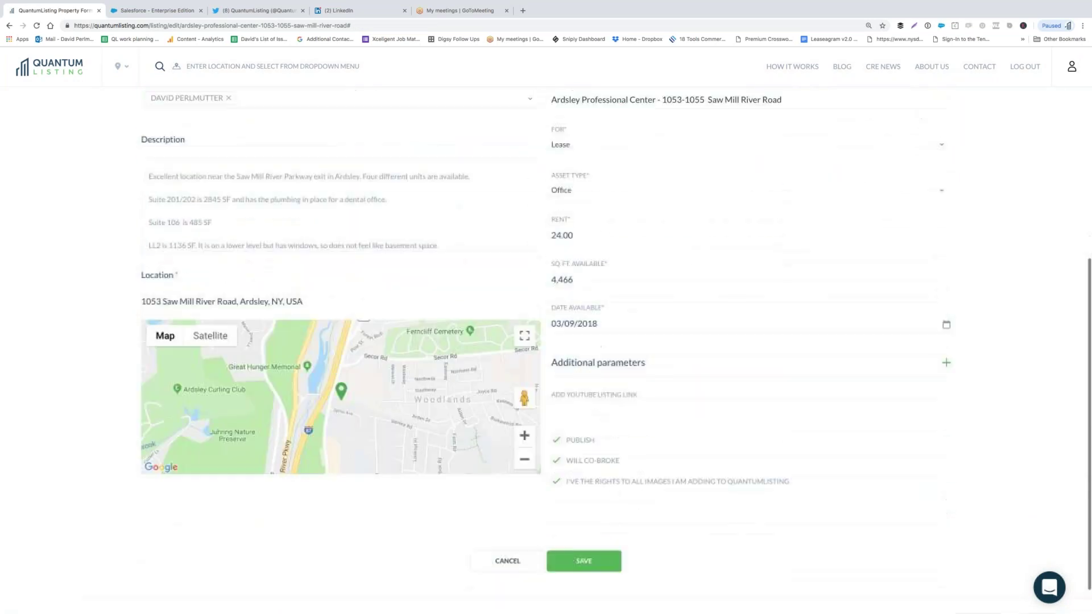
pyautogui.click(584, 521)
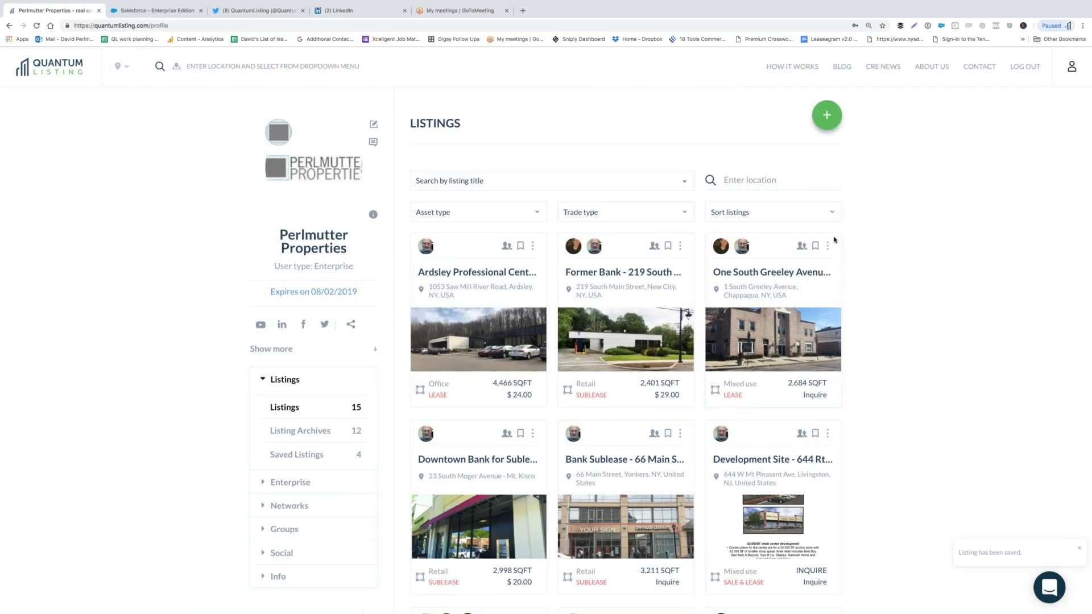
pyautogui.click(827, 246)
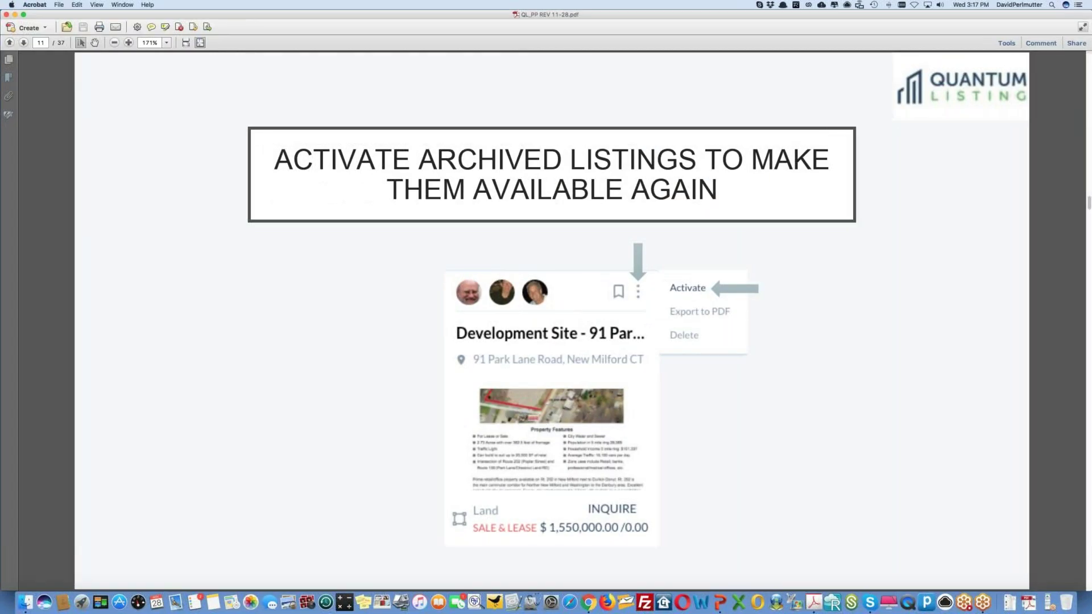
# - Step through the slides past the managers slide to the unlimited-agents slide on page 13
pyautogui.press('Right')
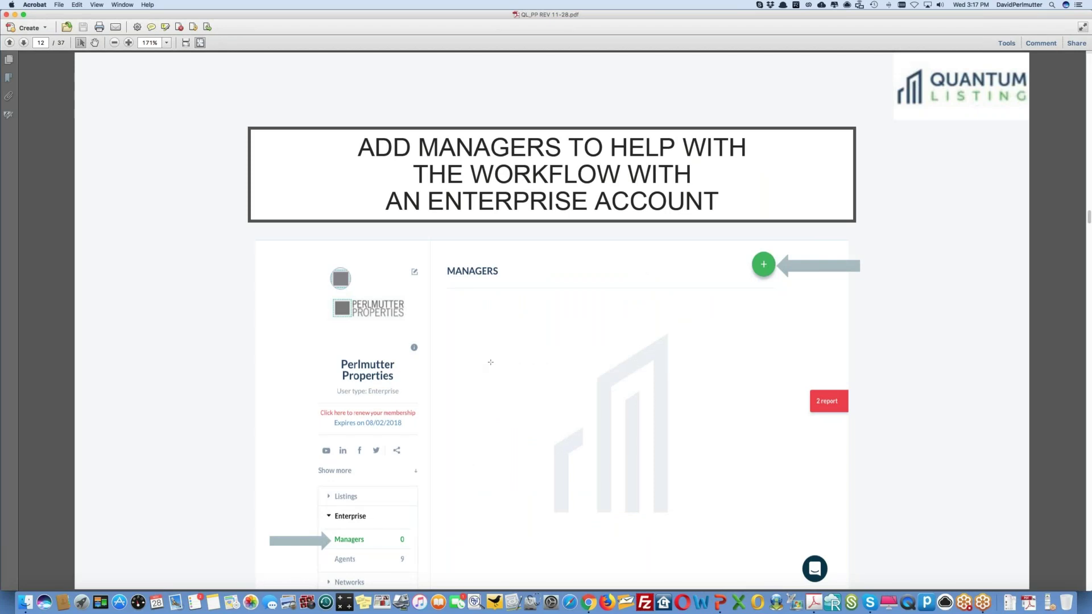
pyautogui.press('Right')
pyautogui.press('Left')
pyautogui.press('Left')
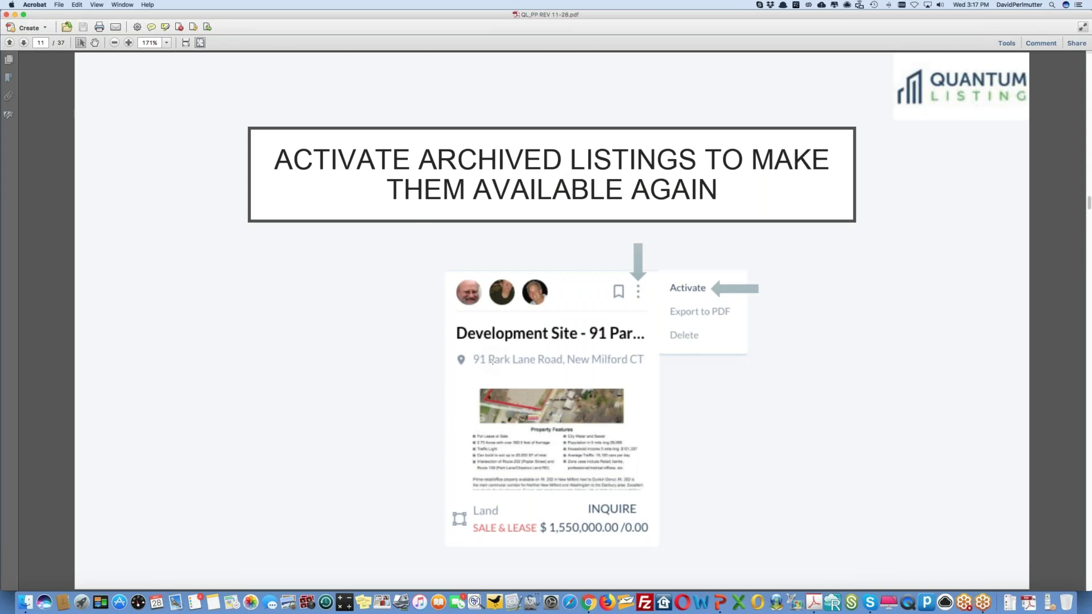
pyautogui.press('Right')
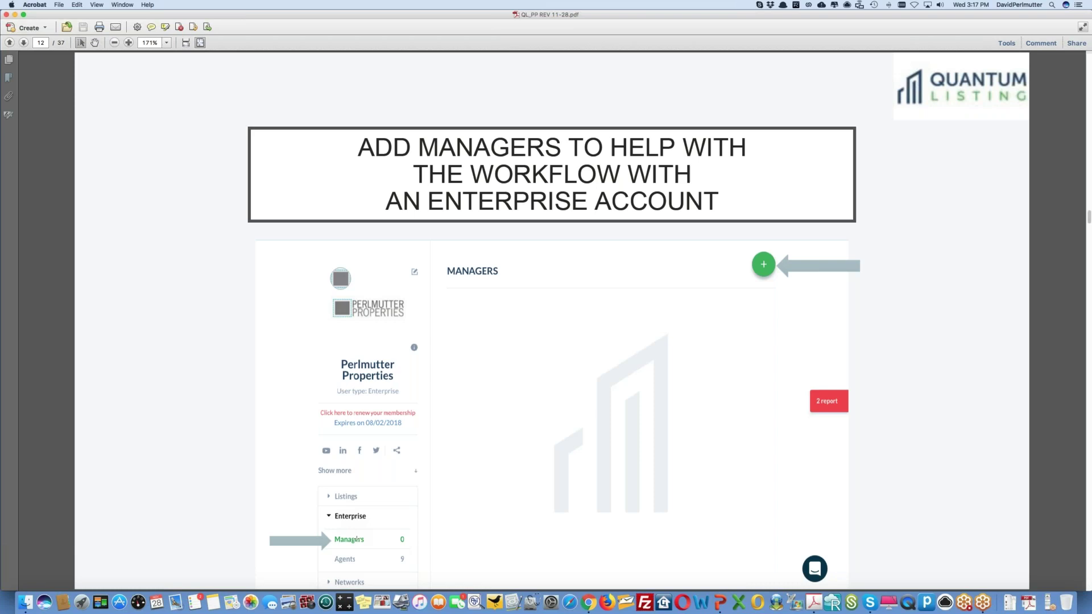
pyautogui.press('Right')
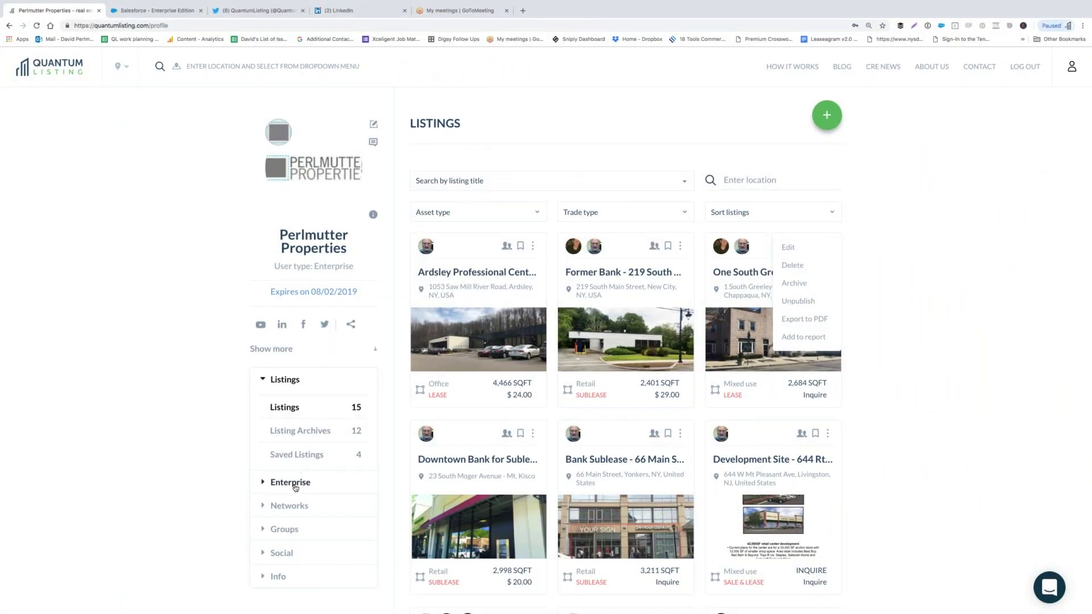
# - Open Enterprise > Social > Followers and show page 2 of the 9 followers
pyautogui.click(265, 482)
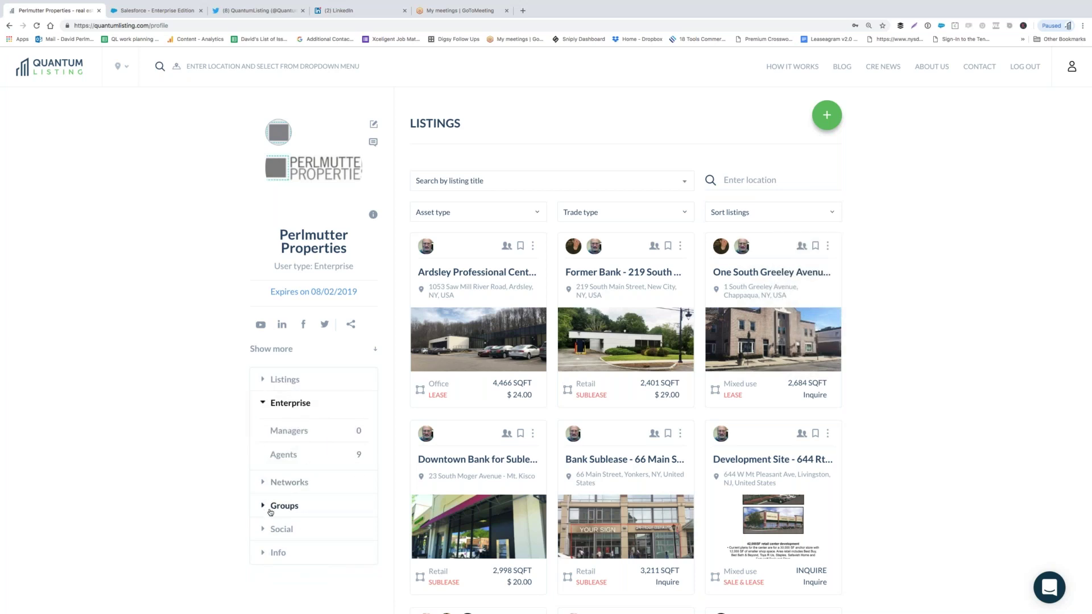
pyautogui.click(264, 530)
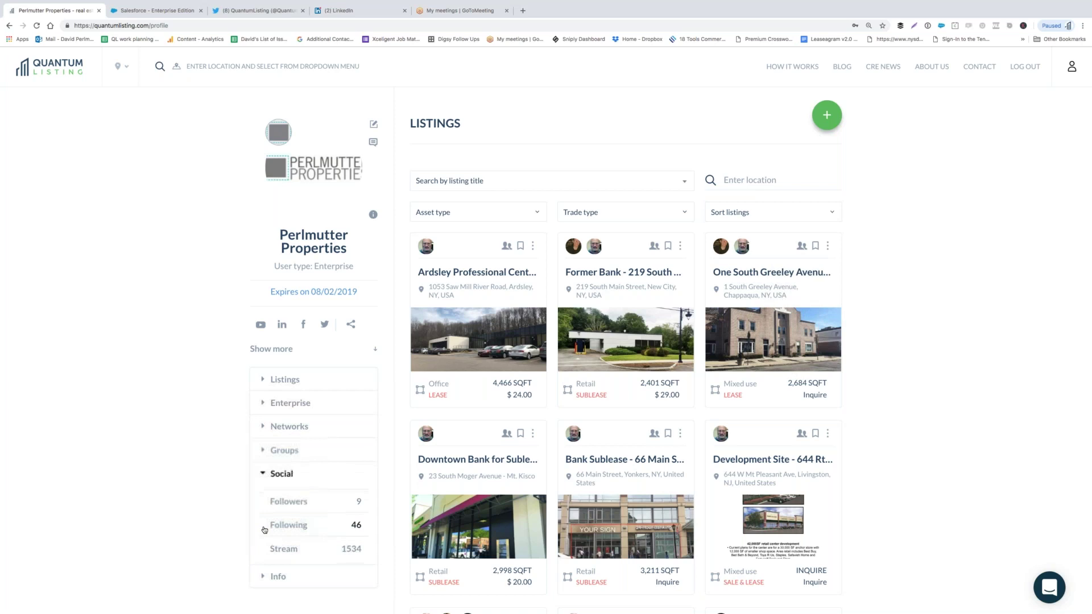
pyautogui.click(289, 502)
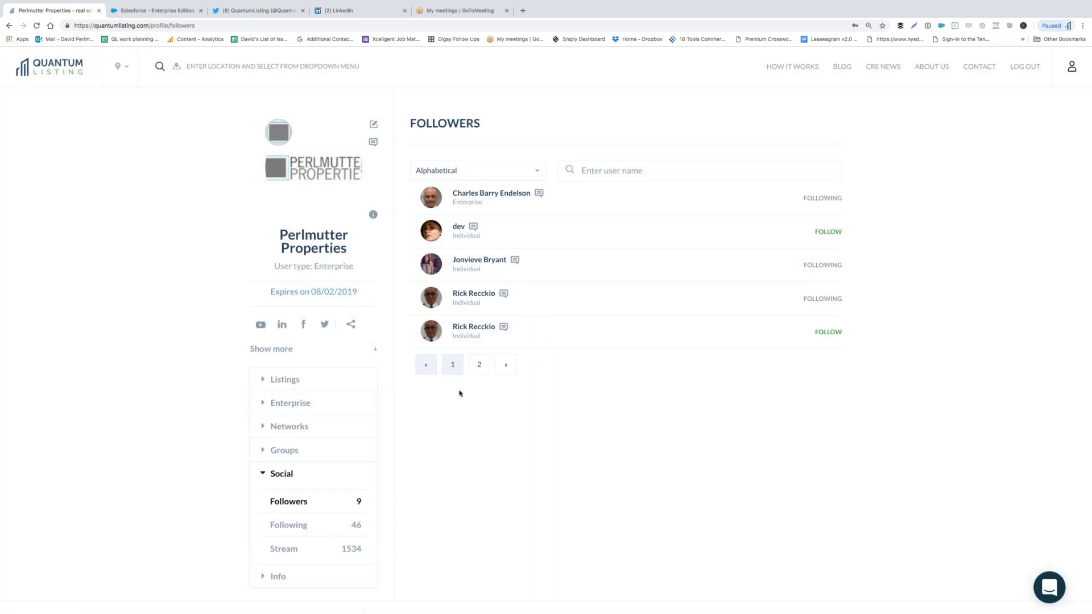
pyautogui.click(480, 367)
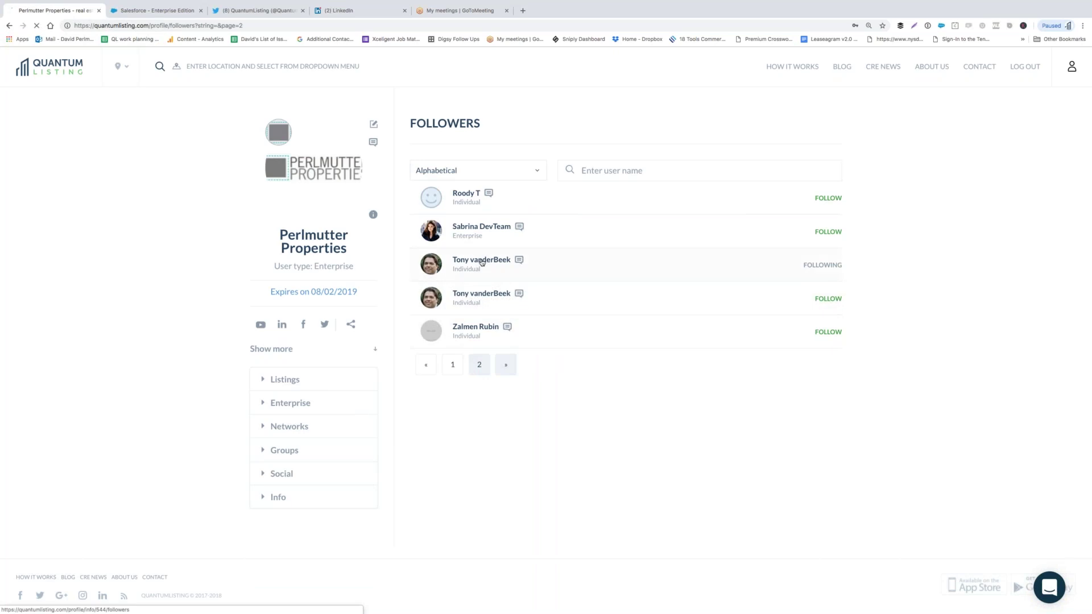
# - Unfollow and re-follow a follower's broker profile, then return to the company profile
pyautogui.click(482, 261)
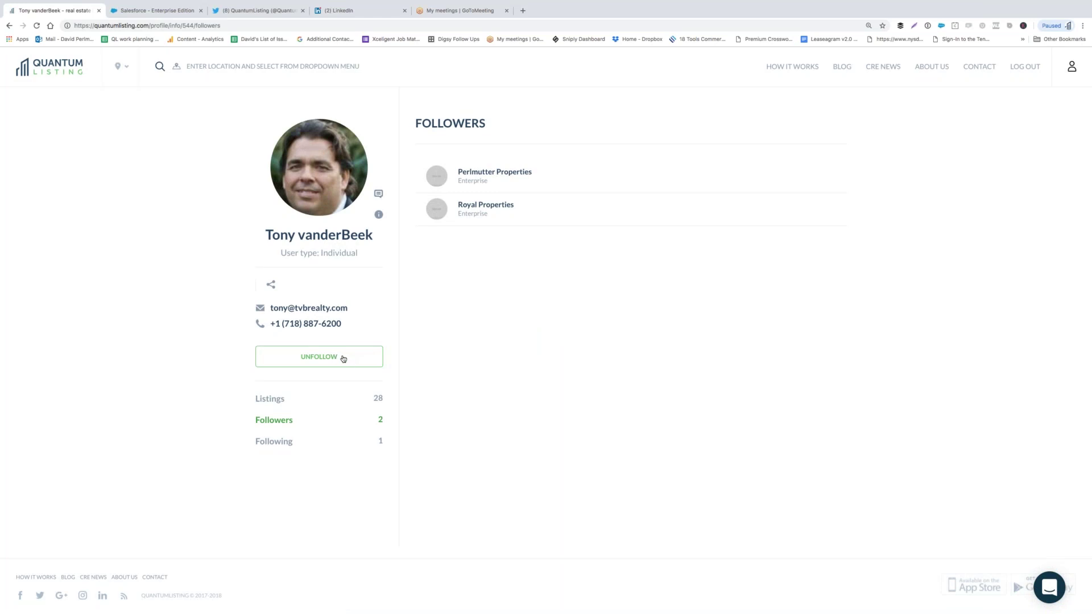
pyautogui.click(329, 359)
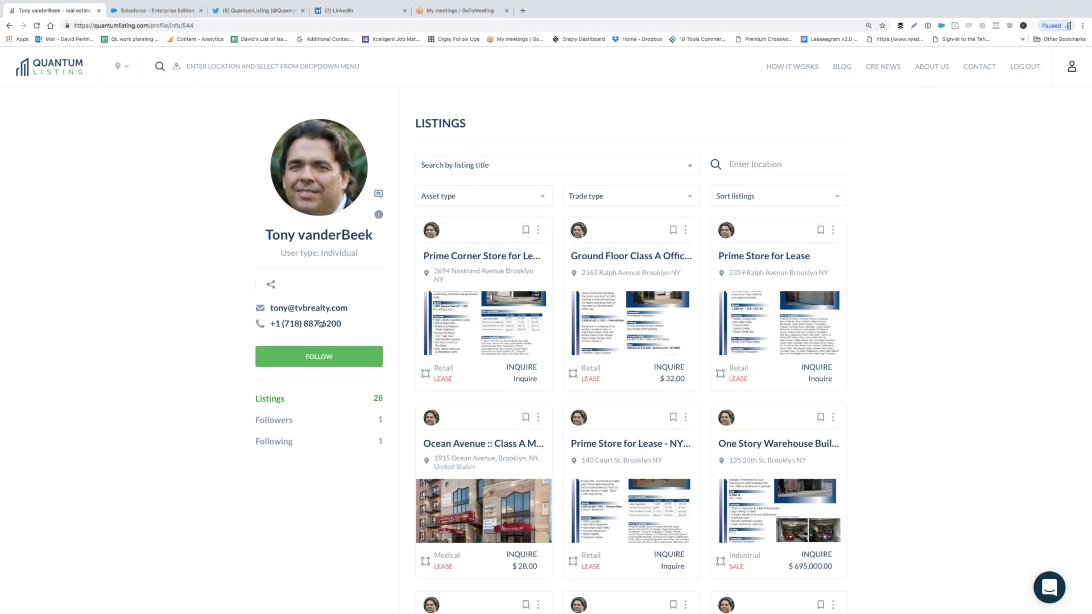
pyautogui.click(326, 359)
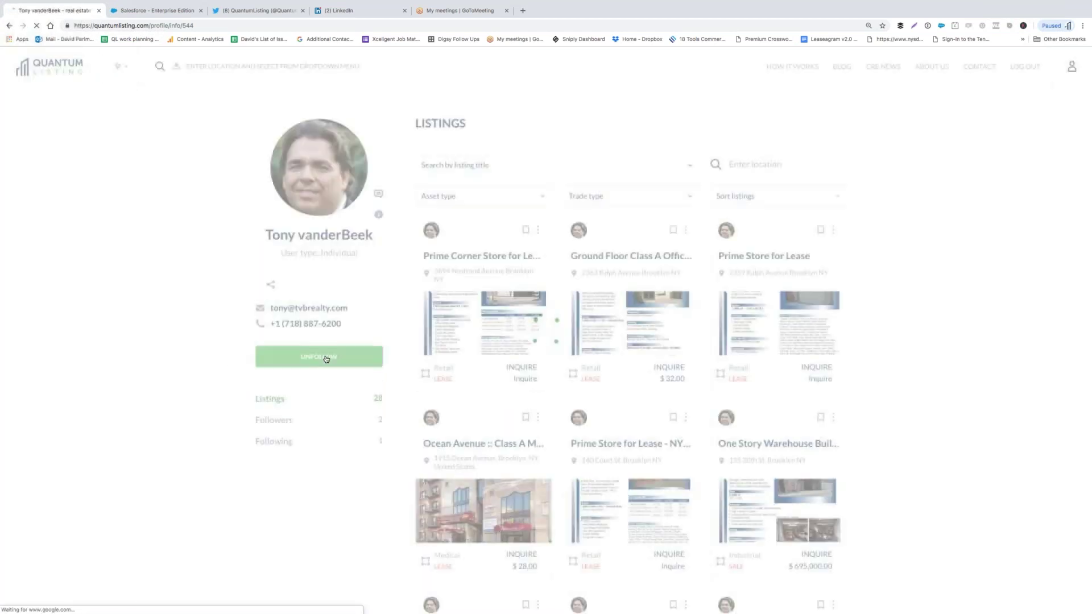
pyautogui.click(1074, 69)
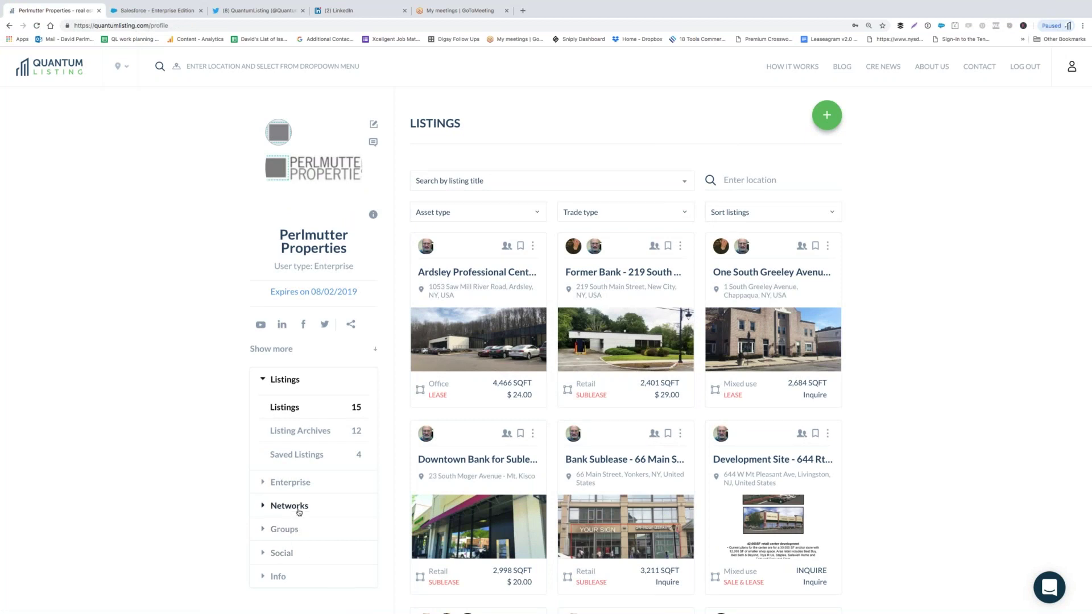
# - Show the 46 accounts the Perlmutter Properties profile follows under Social > Following
pyautogui.click(287, 553)
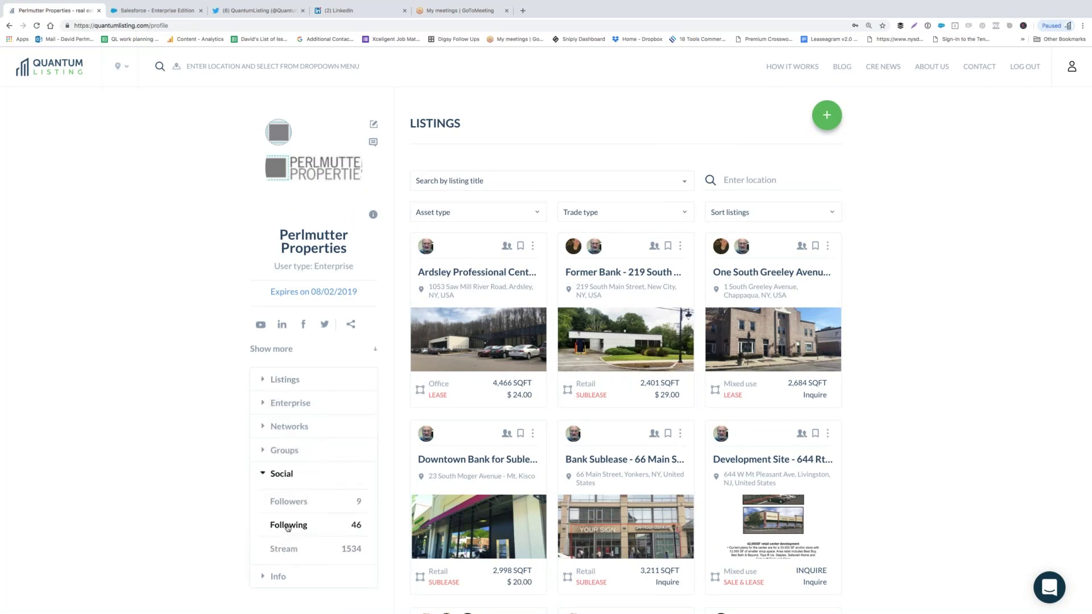
pyautogui.click(288, 526)
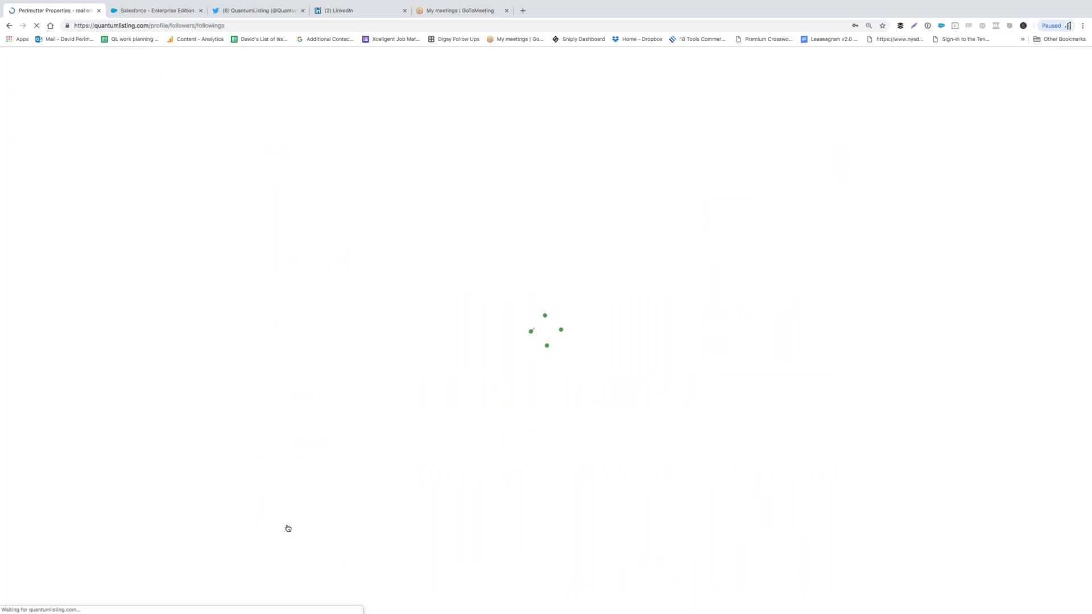
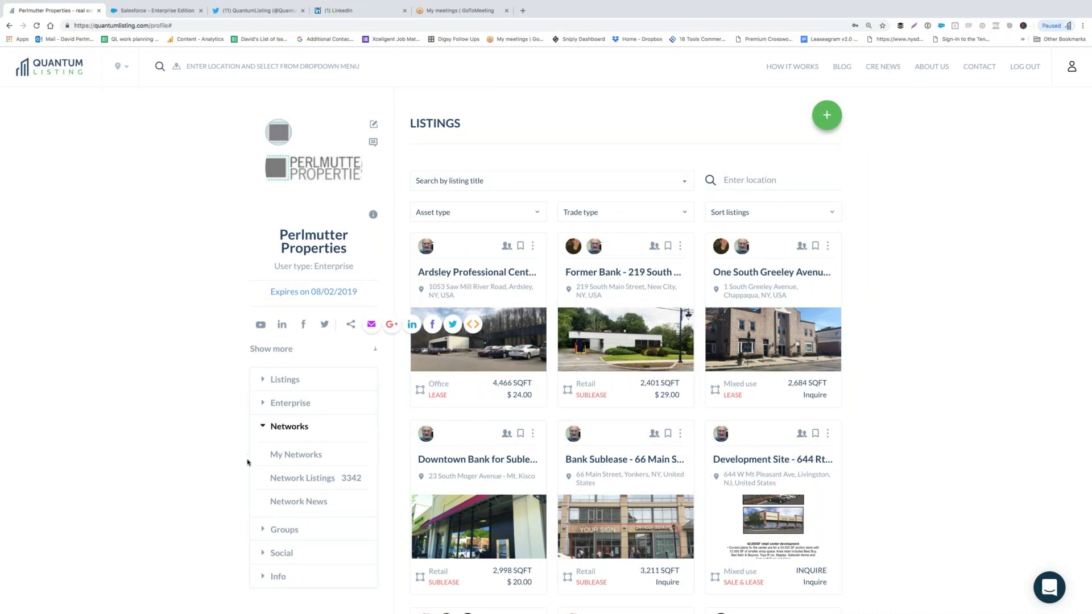
# - Browse the company's My Networks list, then bring up the combined Network Listings page
pyautogui.click(294, 459)
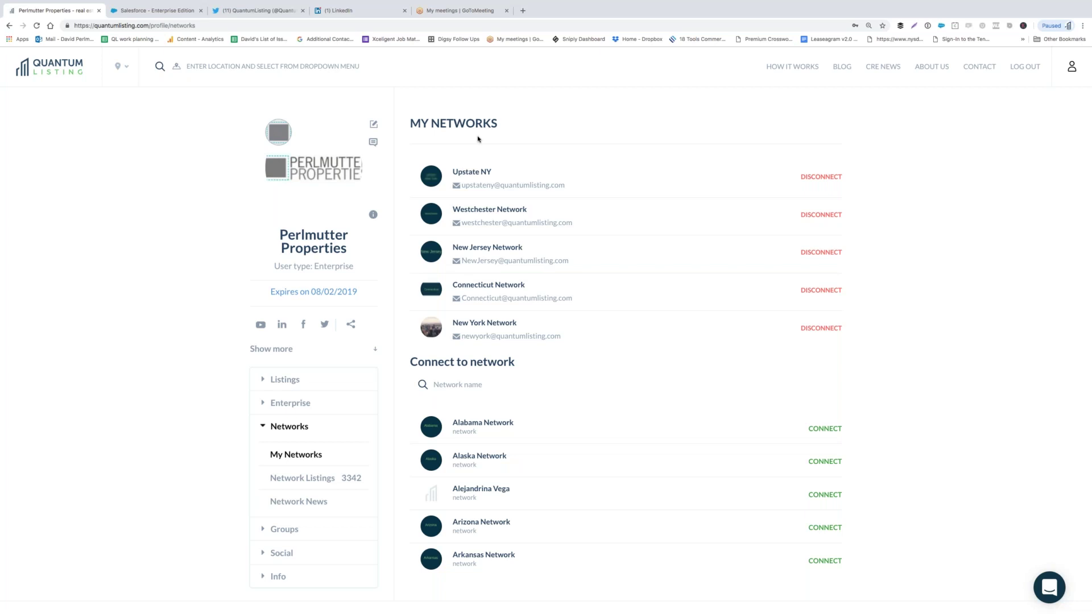
pyautogui.scroll(-2, 589, 325)
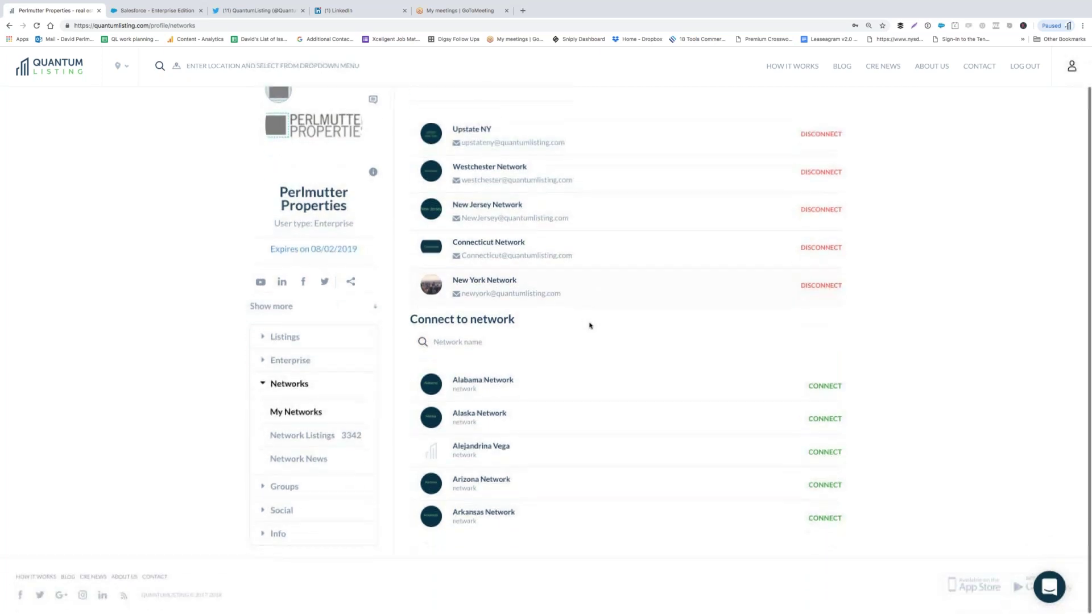
pyautogui.scroll(-1, 569, 401)
pyautogui.scroll(1, 570, 401)
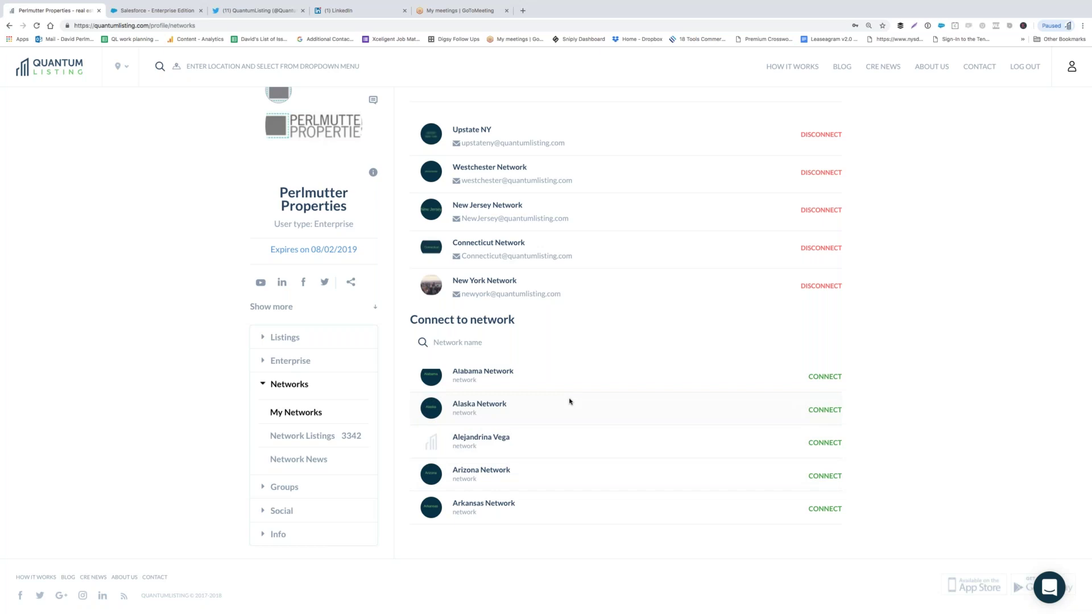
pyautogui.scroll(-5, 570, 401)
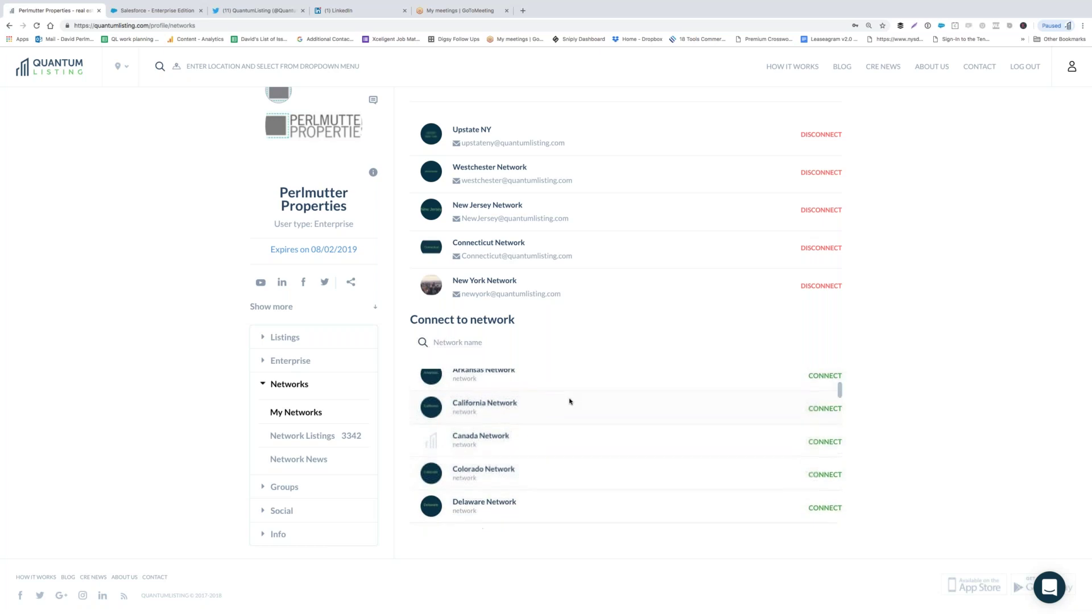
pyautogui.scroll(6, 570, 401)
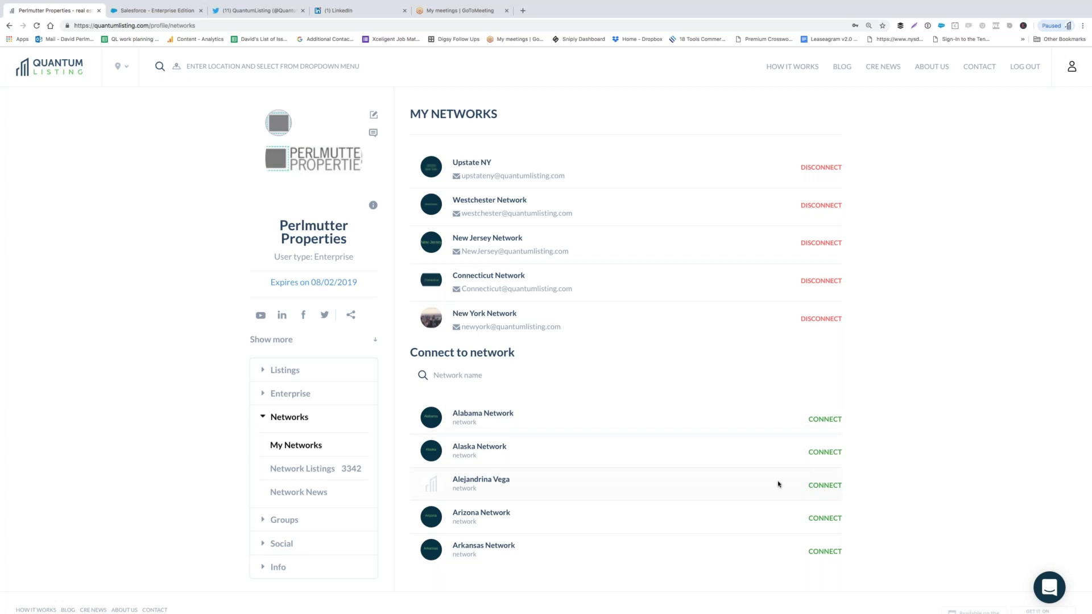
pyautogui.scroll(-4, 778, 484)
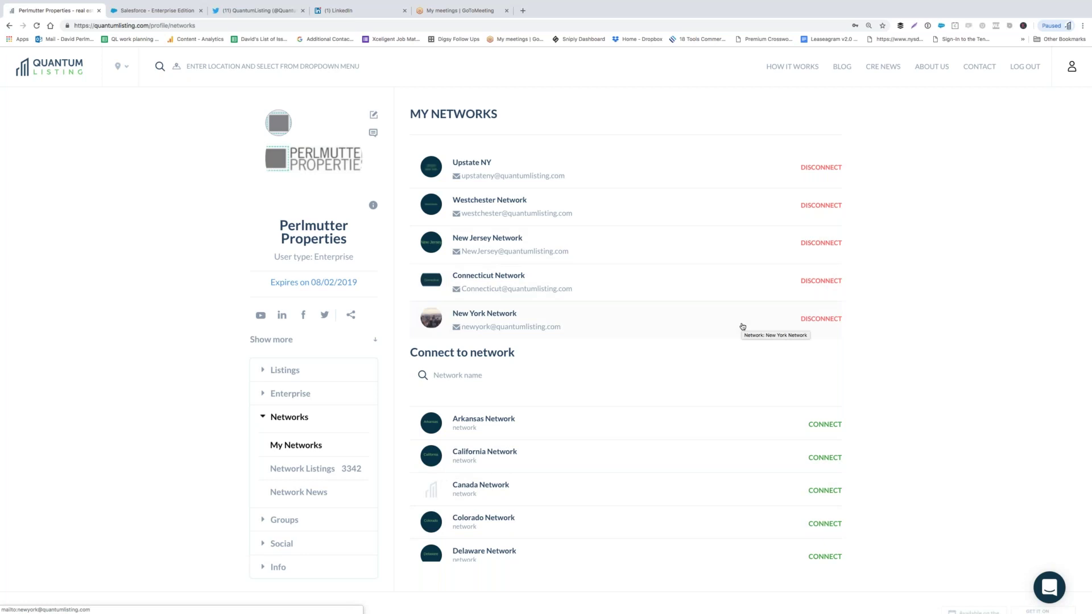
pyautogui.click(302, 470)
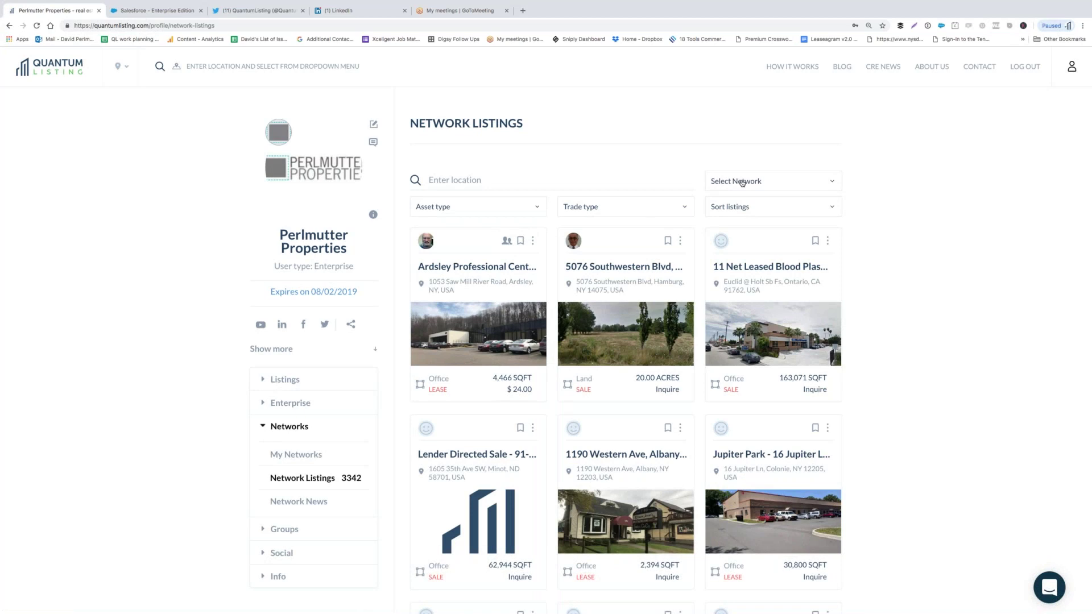
# - Filter Network Listings to New Jersey Network (310) and scroll through its property cards
pyautogui.click(743, 183)
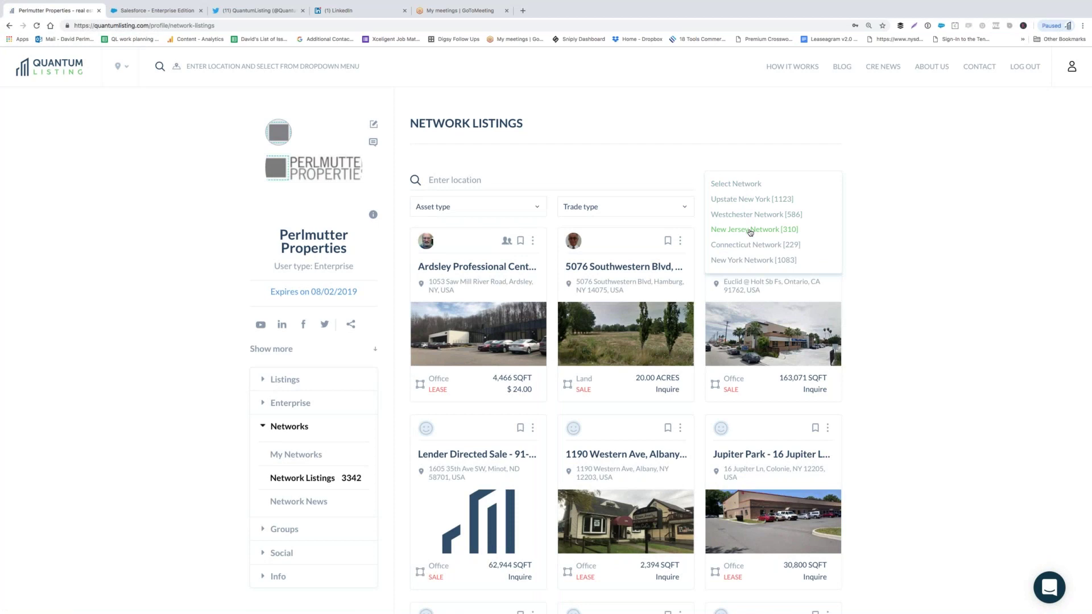
pyautogui.click(751, 230)
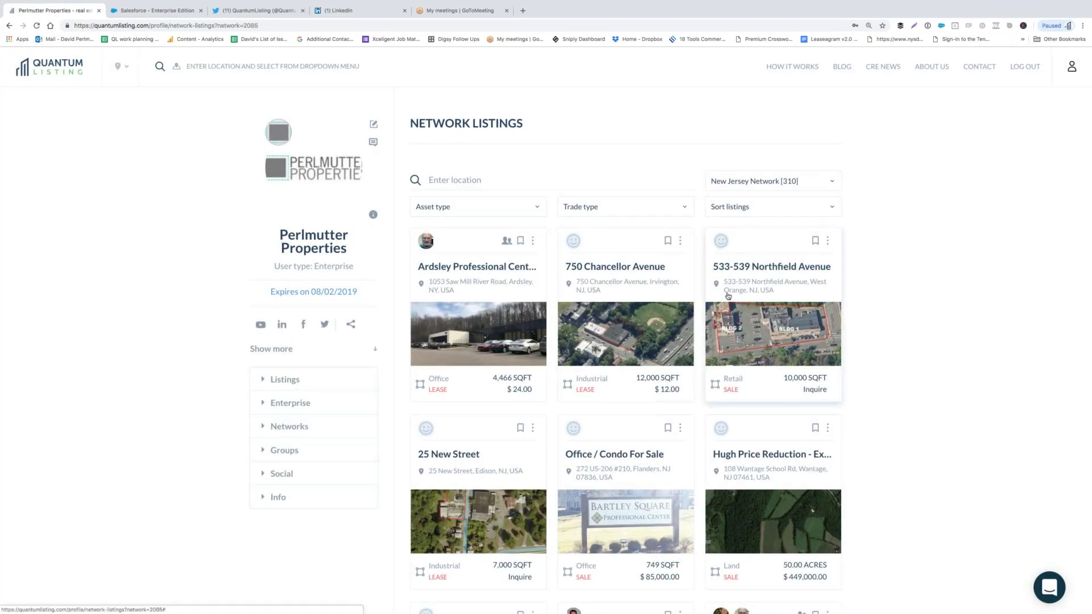
pyautogui.scroll(-3, 728, 296)
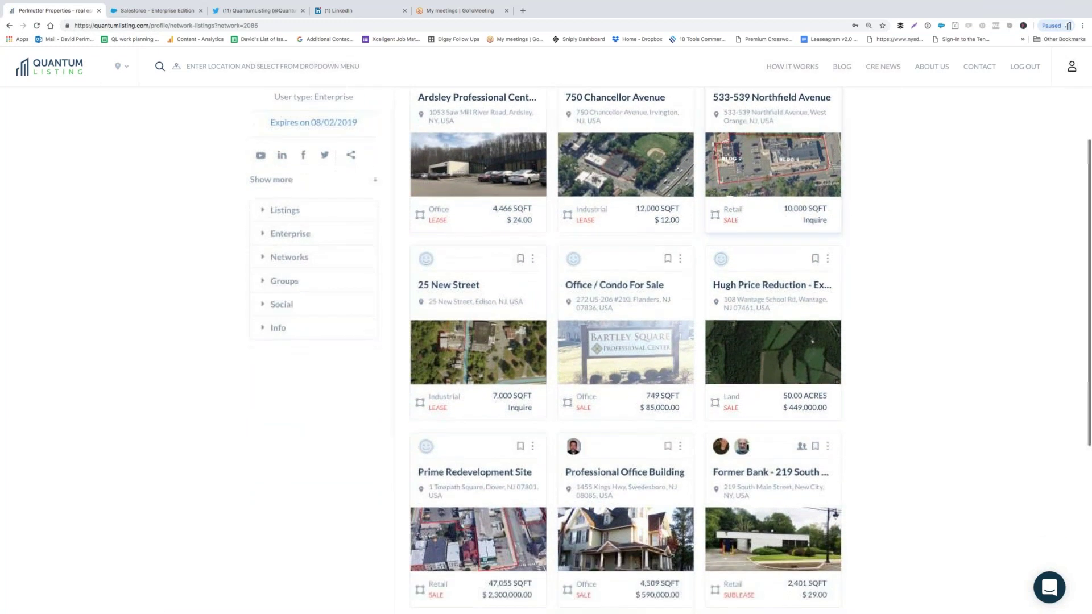
pyautogui.scroll(3, 518, 100)
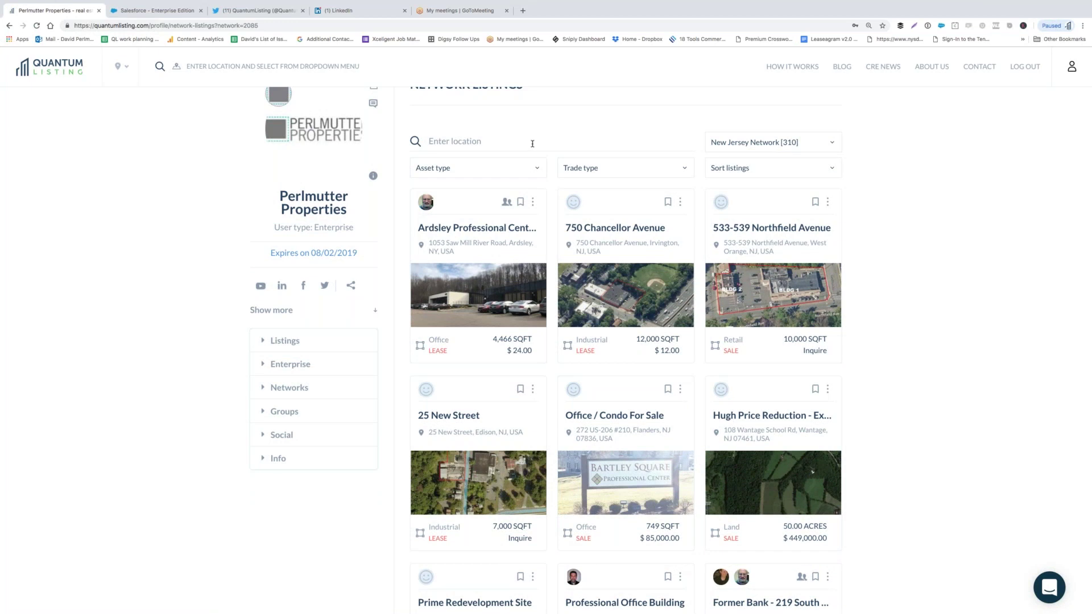
# - Show Network News for the Westchester Network and open a broker's profile from the feed
pyautogui.click(289, 387)
pyautogui.click(304, 460)
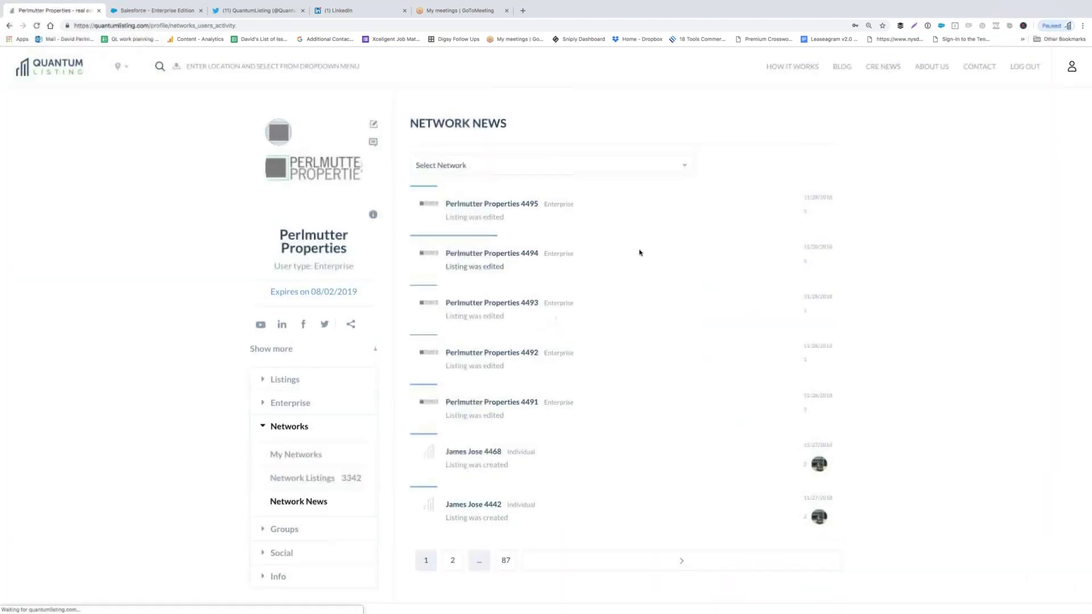
pyautogui.click(669, 169)
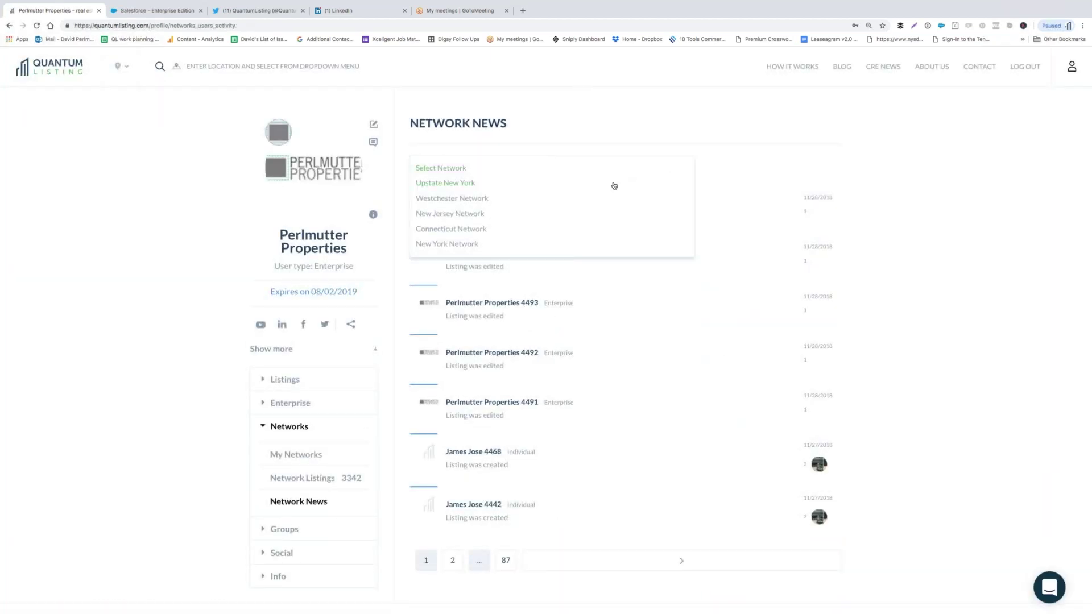
pyautogui.click(567, 203)
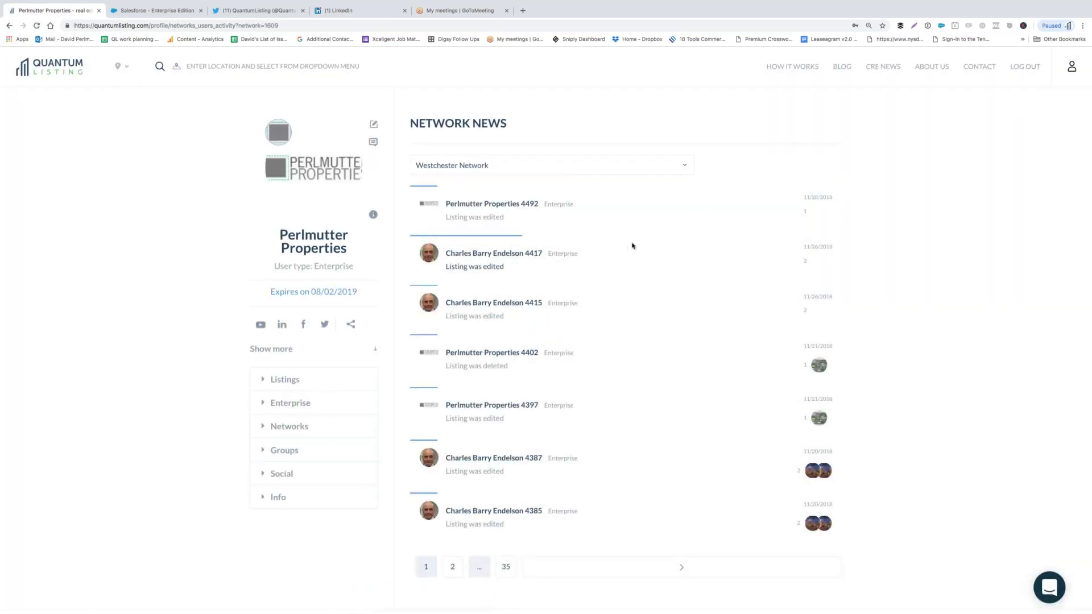
pyautogui.scroll(-1, 629, 246)
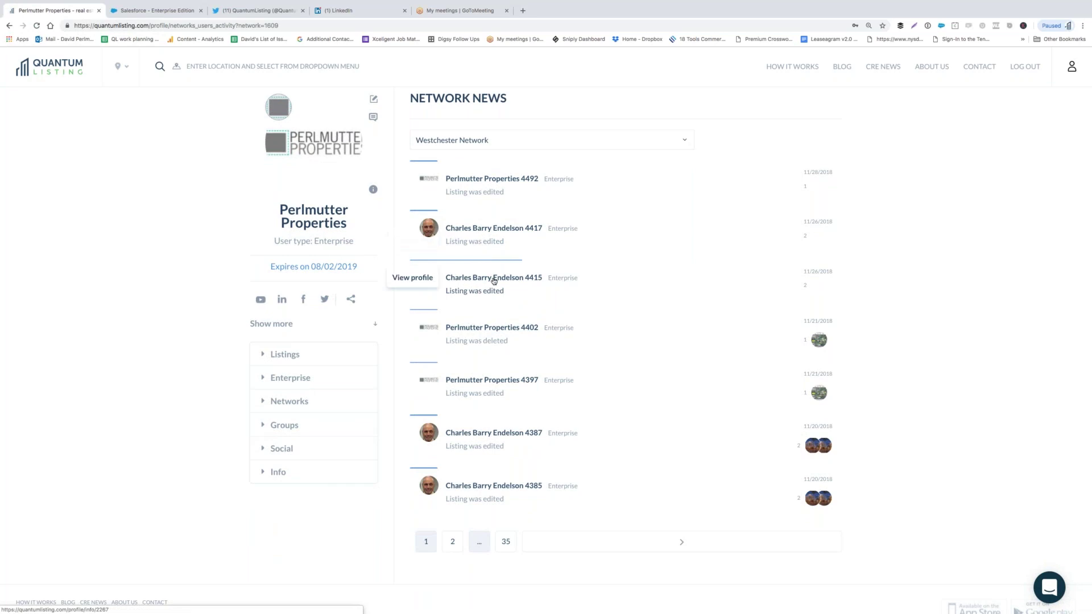
pyautogui.click(494, 281)
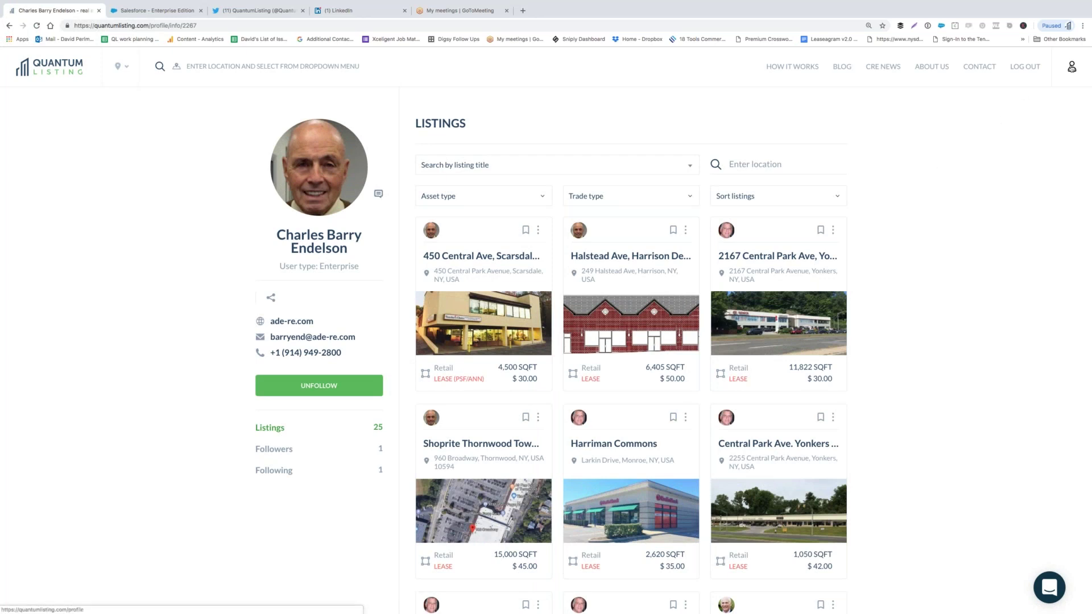
# - Go back to the Perlmutter Properties profile and open its Groups > Feeds page
pyautogui.click(1071, 67)
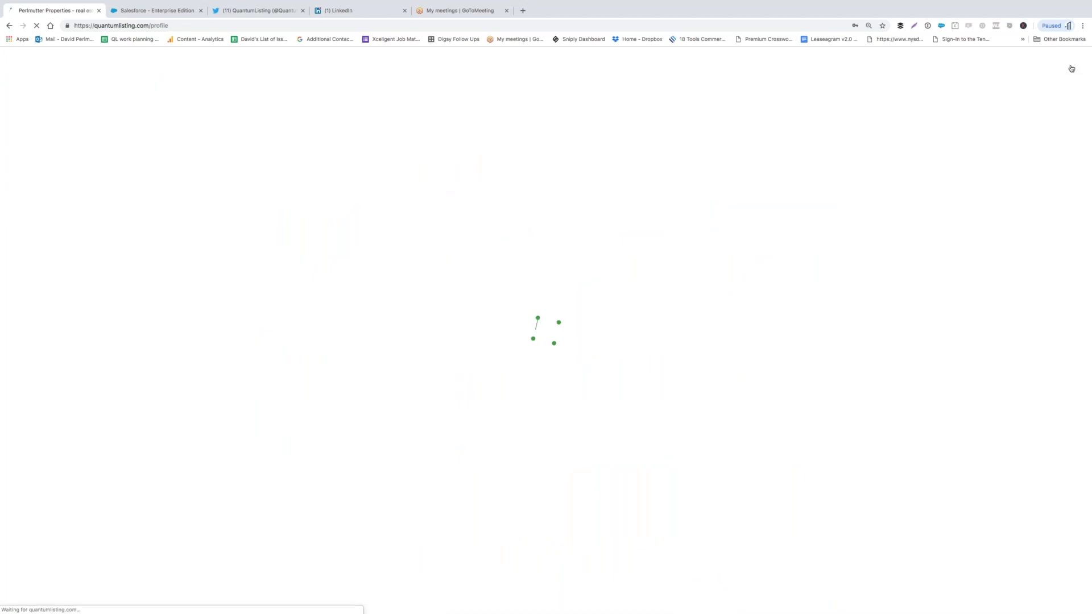
pyautogui.click(283, 529)
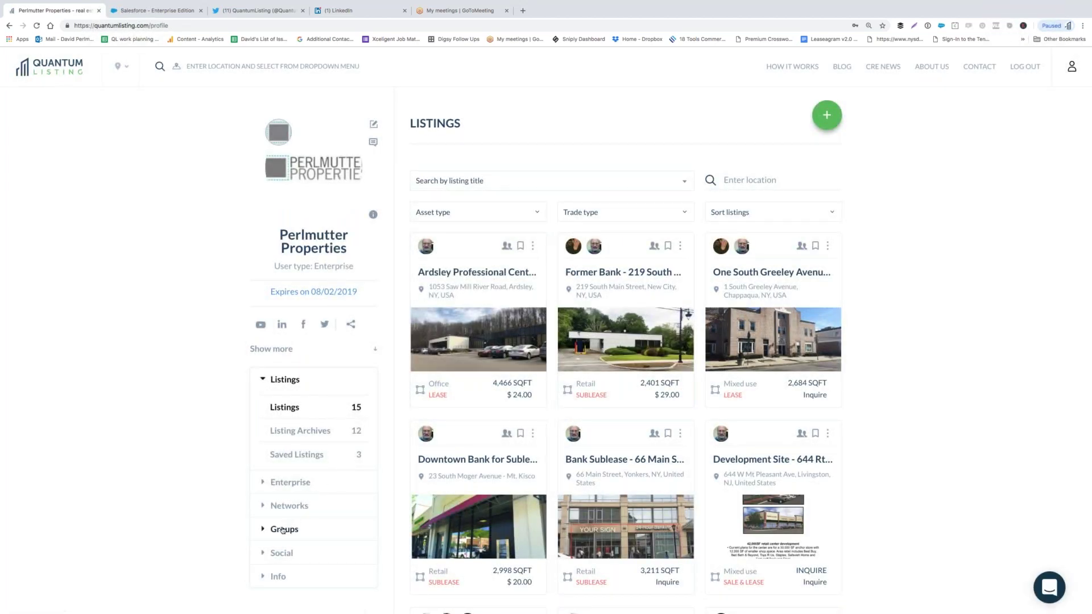
pyautogui.scroll(-2, 217, 469)
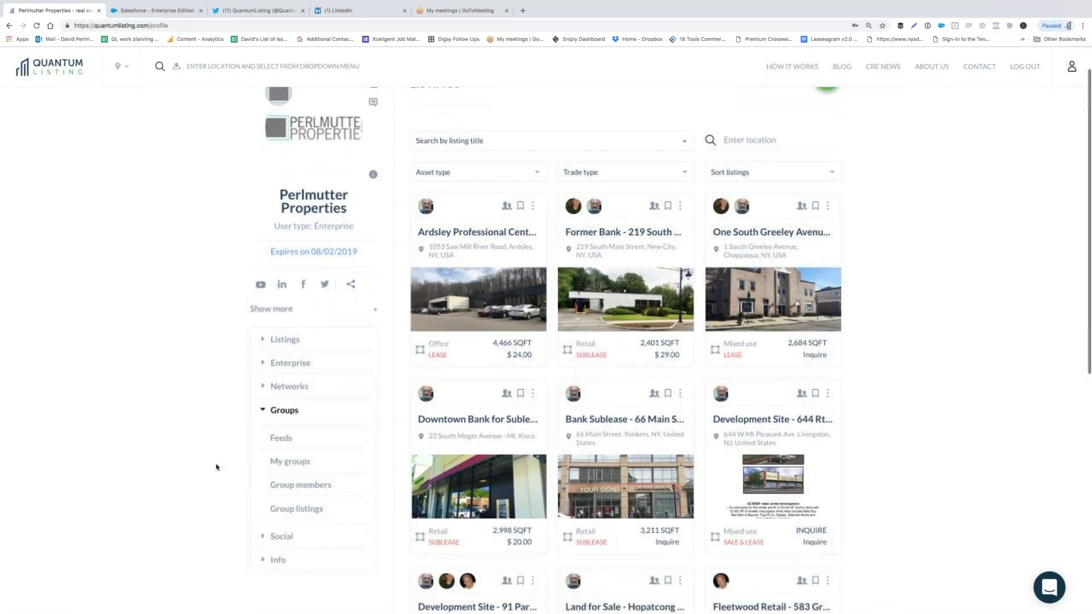
pyautogui.scroll(-2, 217, 467)
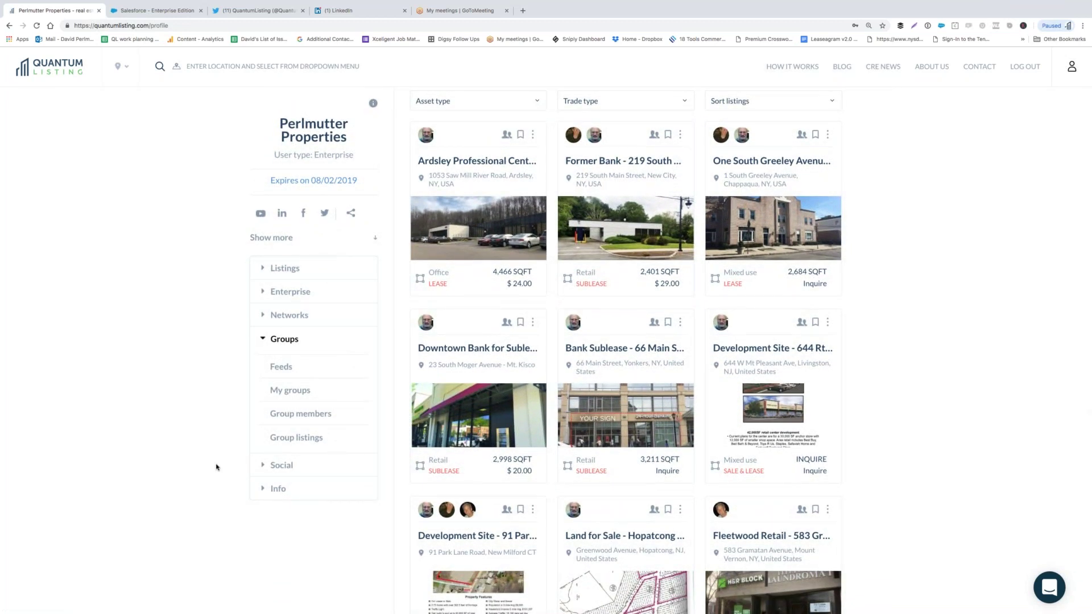
pyautogui.click(287, 368)
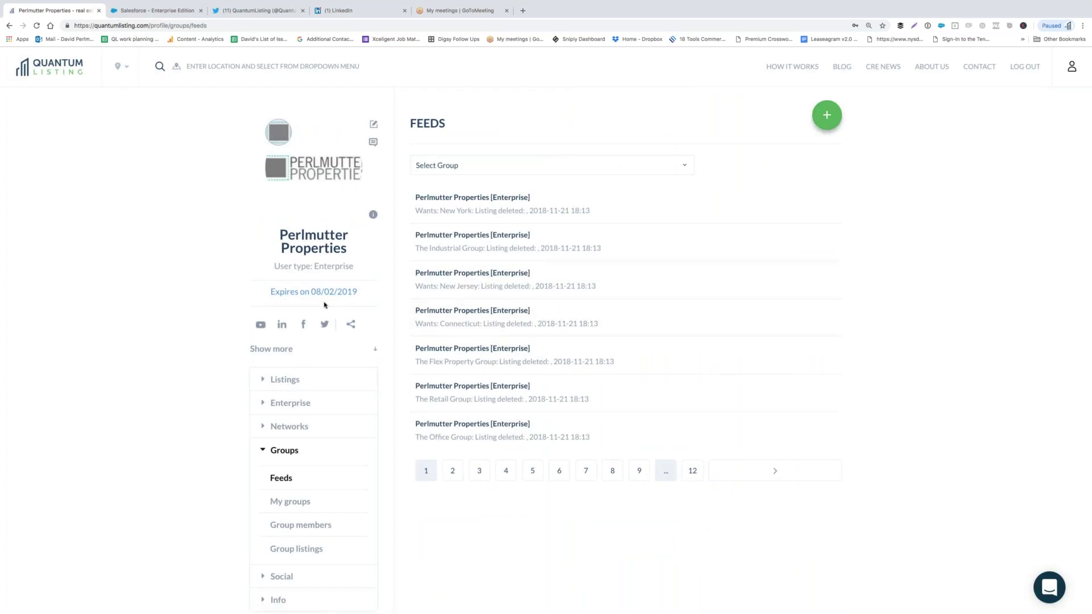
pyautogui.click(288, 502)
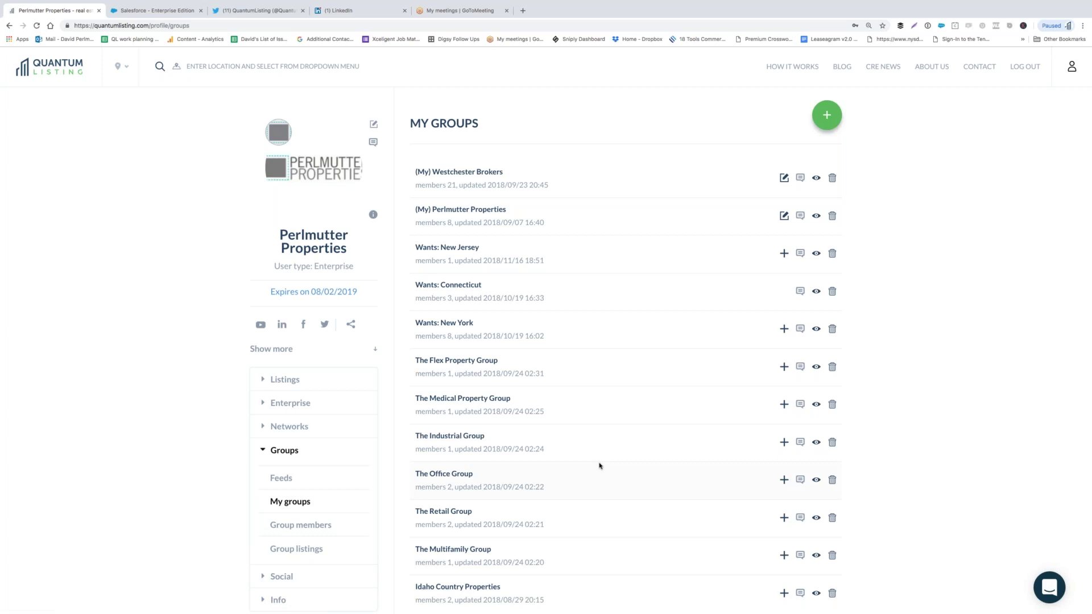
pyautogui.scroll(-5, 599, 466)
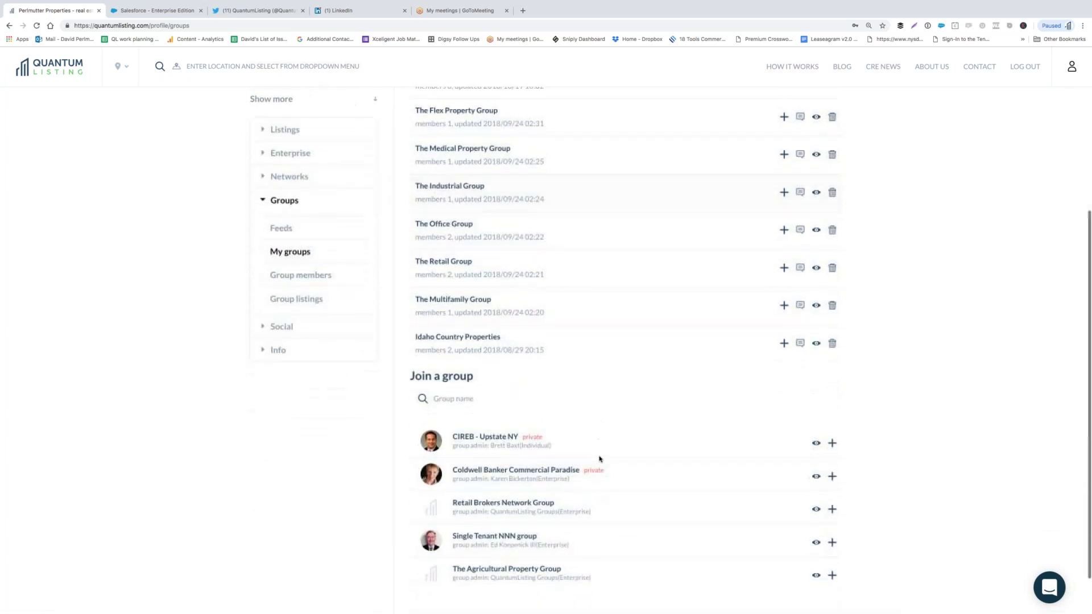
pyautogui.scroll(-1, 600, 459)
pyautogui.scroll(2, 600, 459)
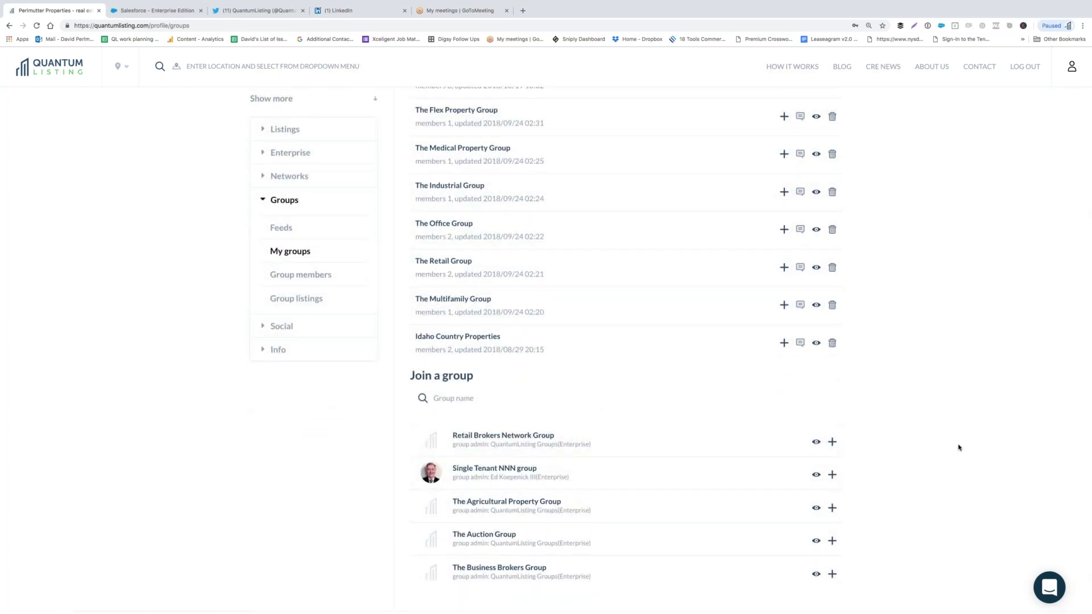
pyautogui.scroll(-2, 960, 448)
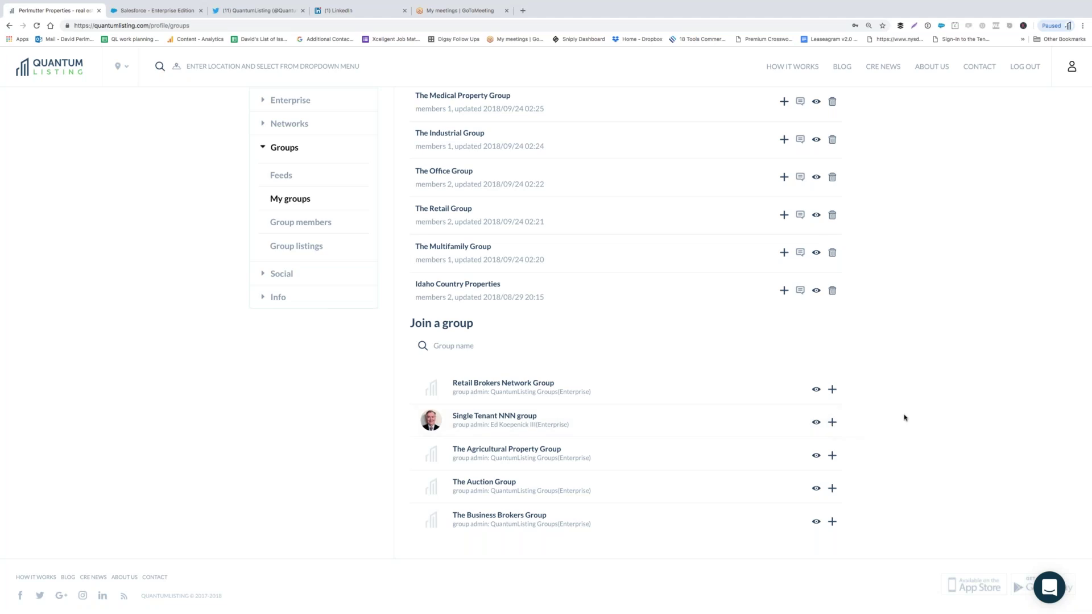
pyautogui.scroll(1, 919, 376)
pyautogui.scroll(-1, 920, 376)
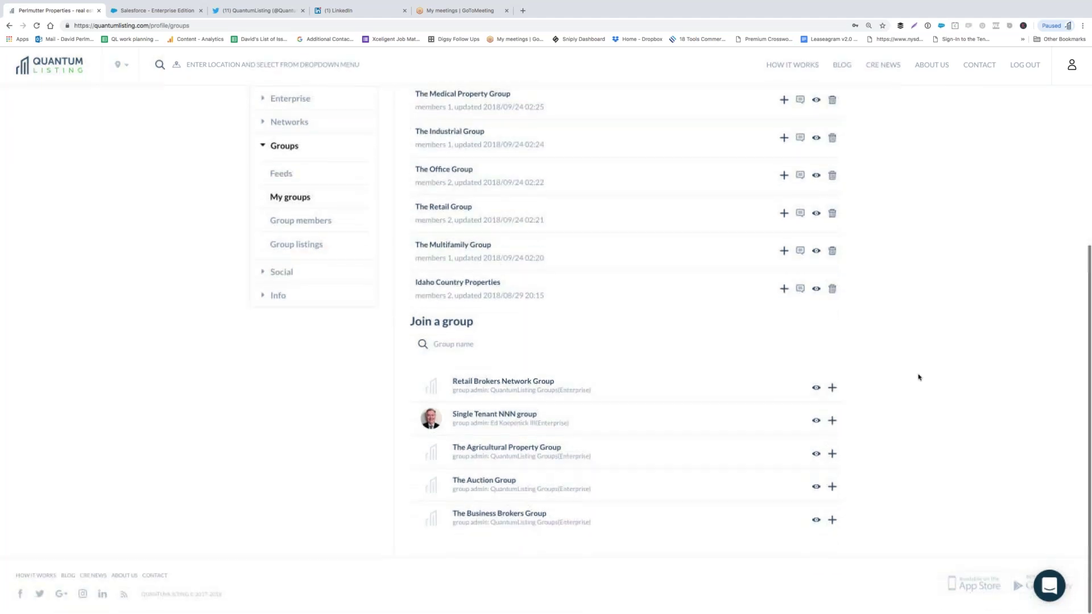
pyautogui.scroll(-8, 728, 480)
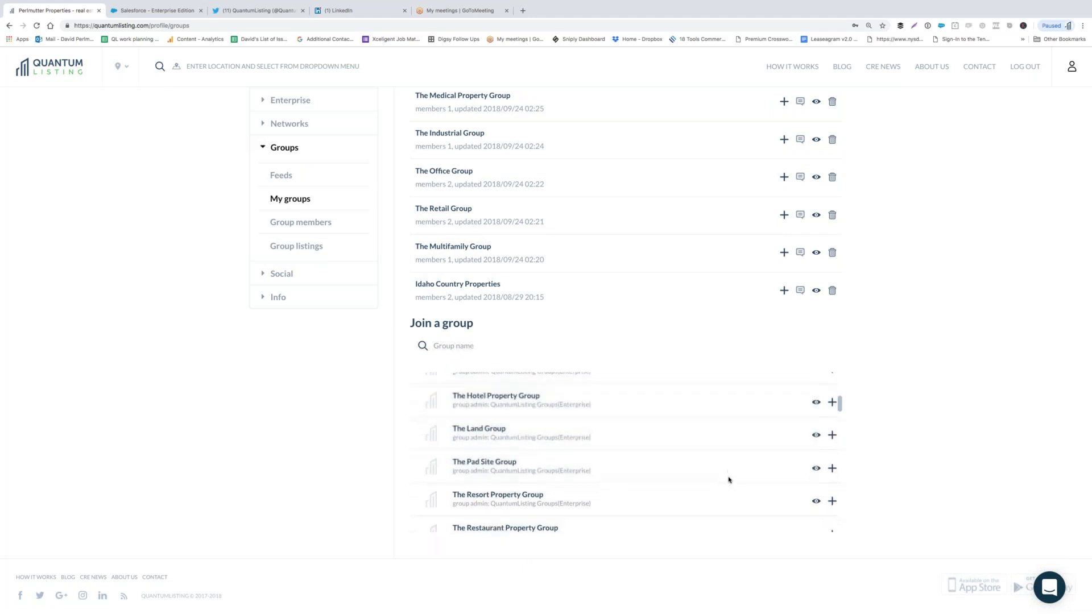
pyautogui.scroll(-10, 729, 479)
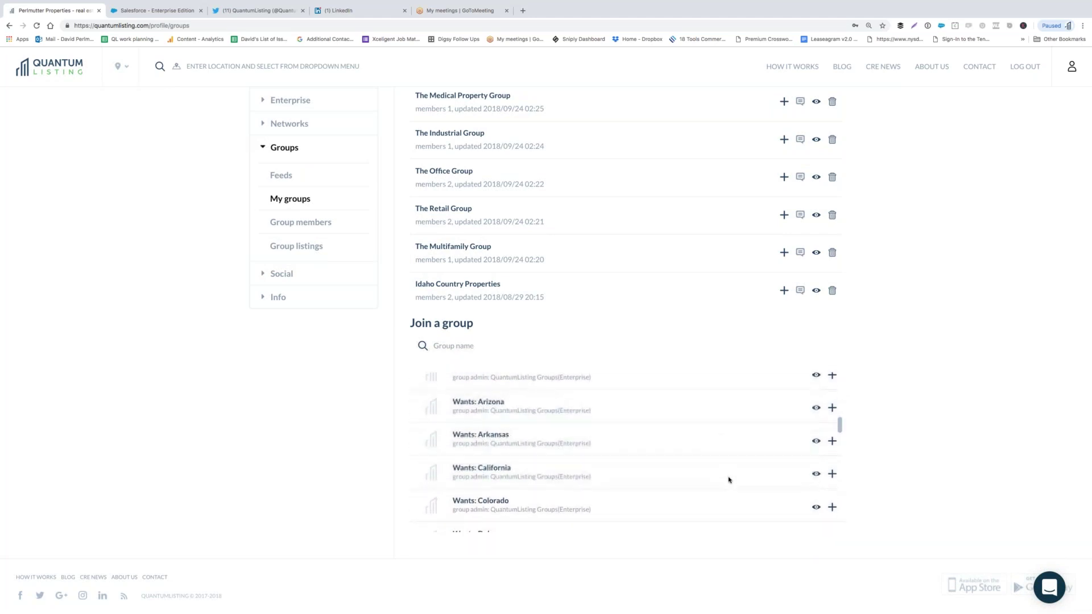
pyautogui.scroll(15, 728, 480)
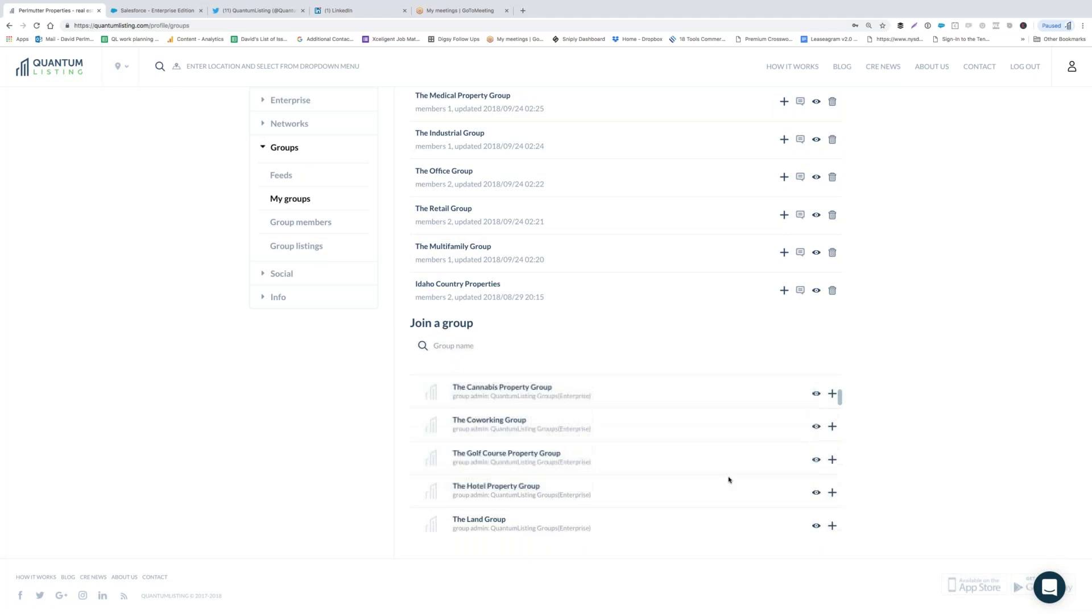
pyautogui.scroll(2, 729, 479)
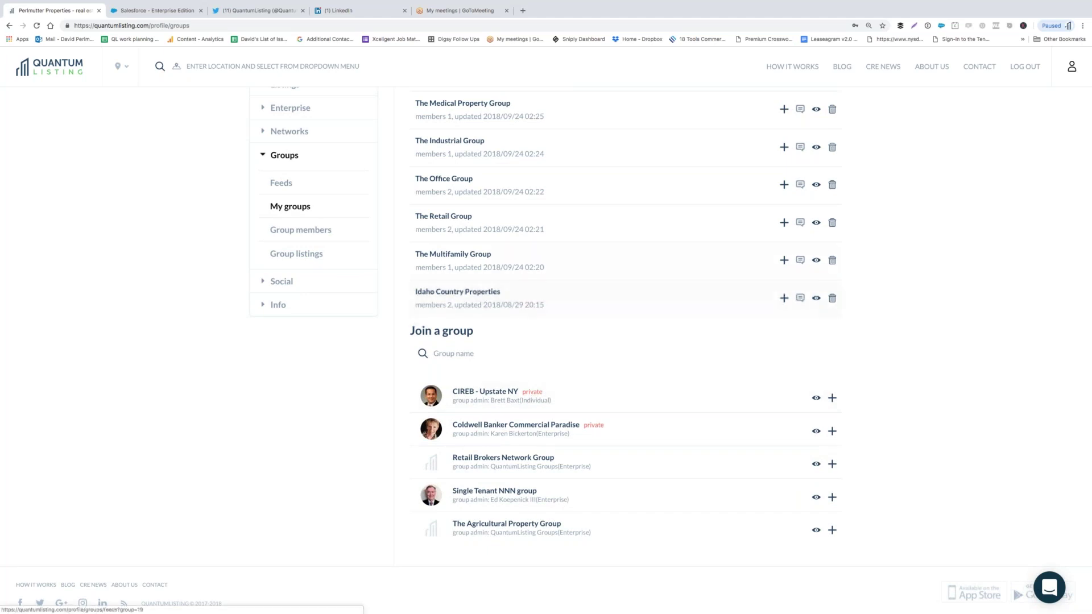
pyautogui.scroll(-1, 580, 450)
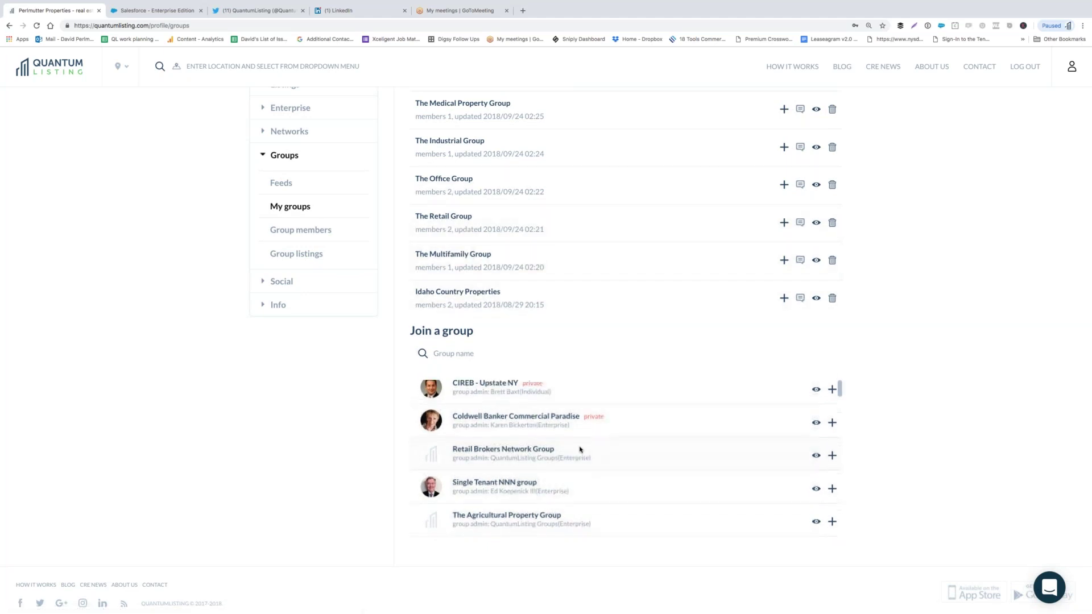
pyautogui.scroll(-1, 580, 450)
pyautogui.scroll(2, 580, 450)
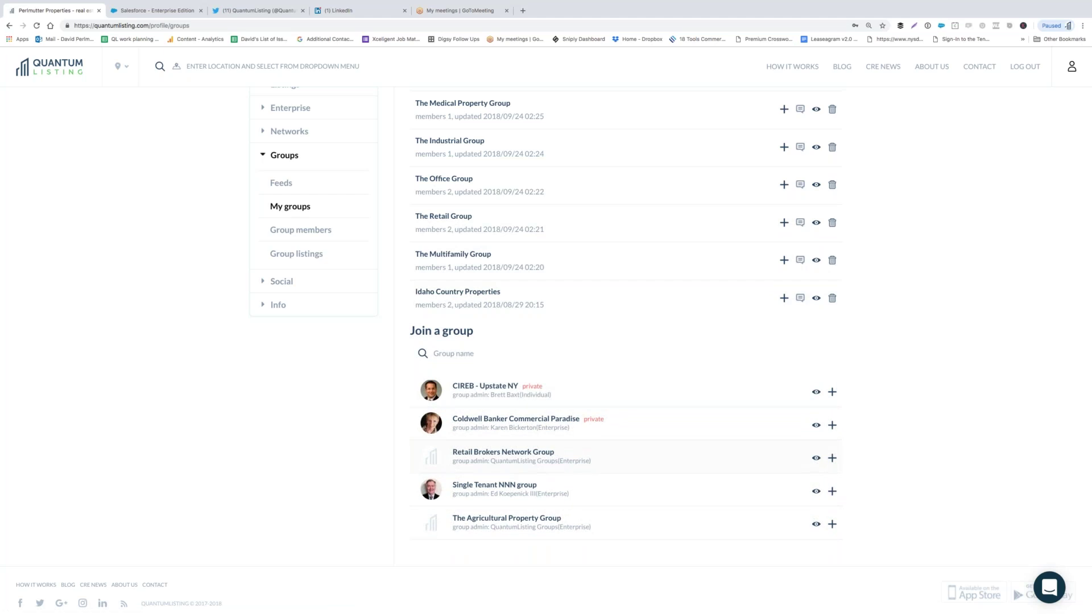
pyautogui.scroll(-5, 626, 457)
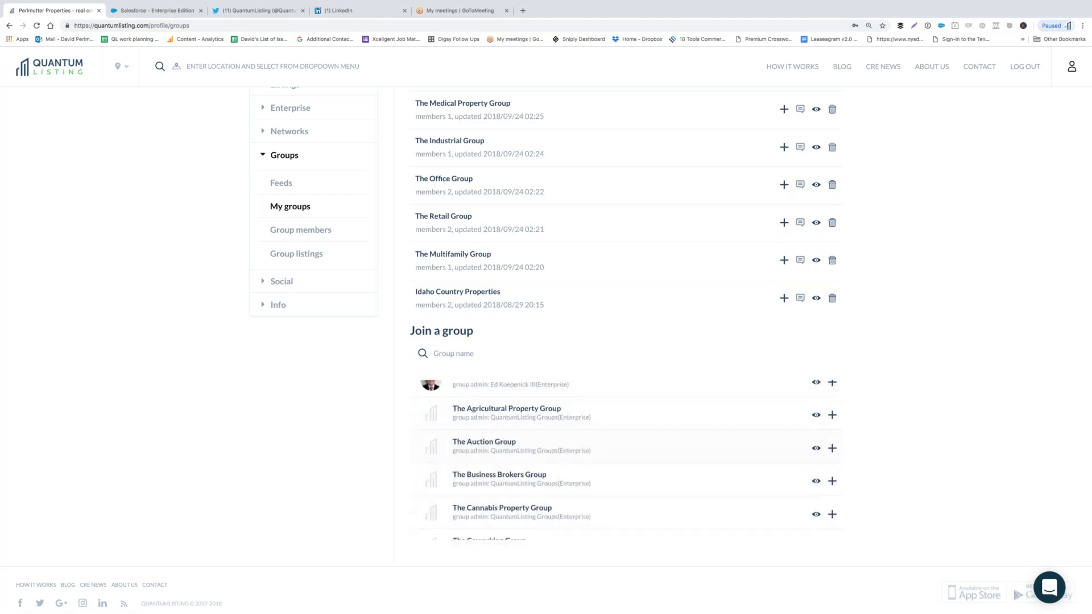
pyautogui.scroll(-12, 626, 458)
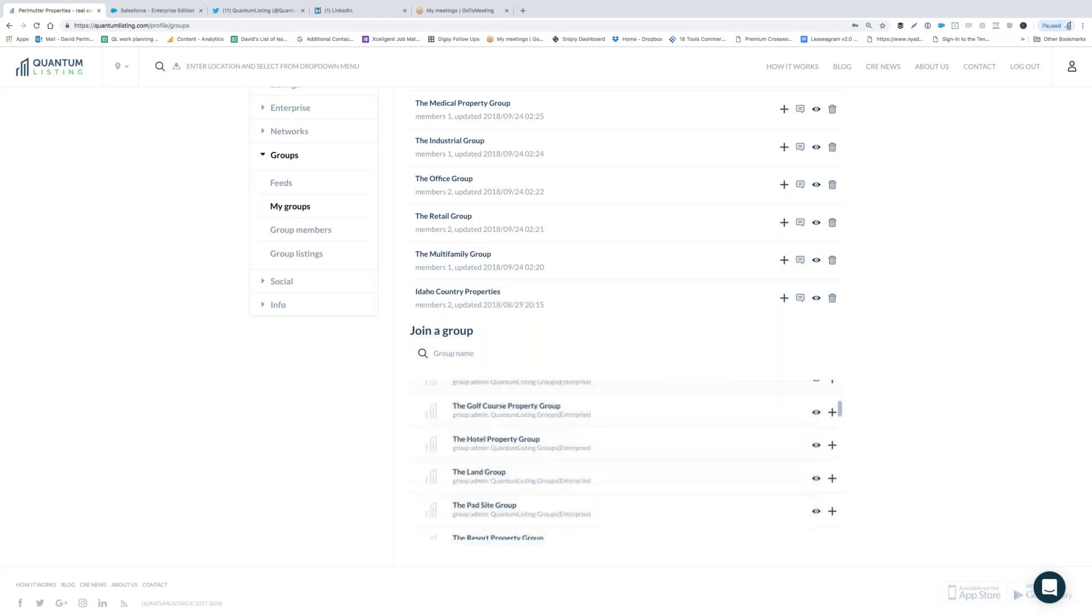
pyautogui.scroll(-8, 626, 458)
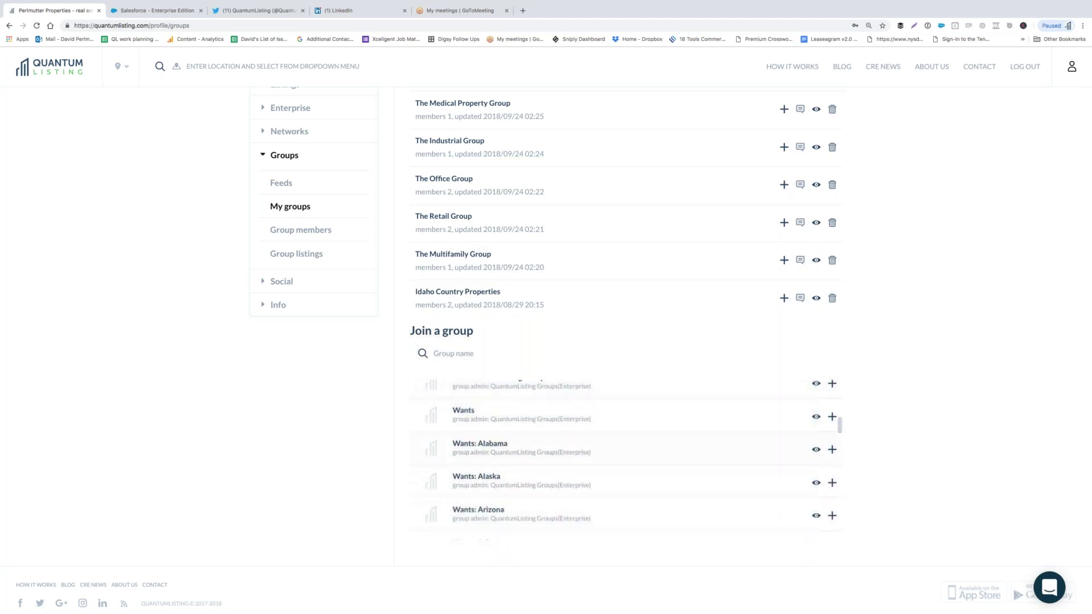
pyautogui.scroll(-1, 625, 457)
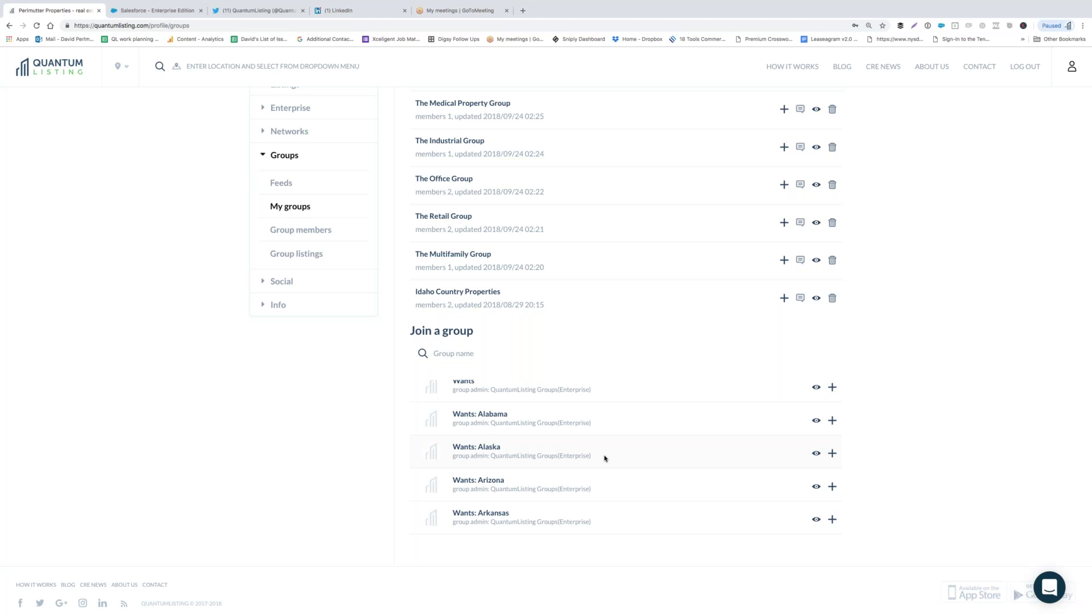
pyautogui.scroll(-6, 605, 458)
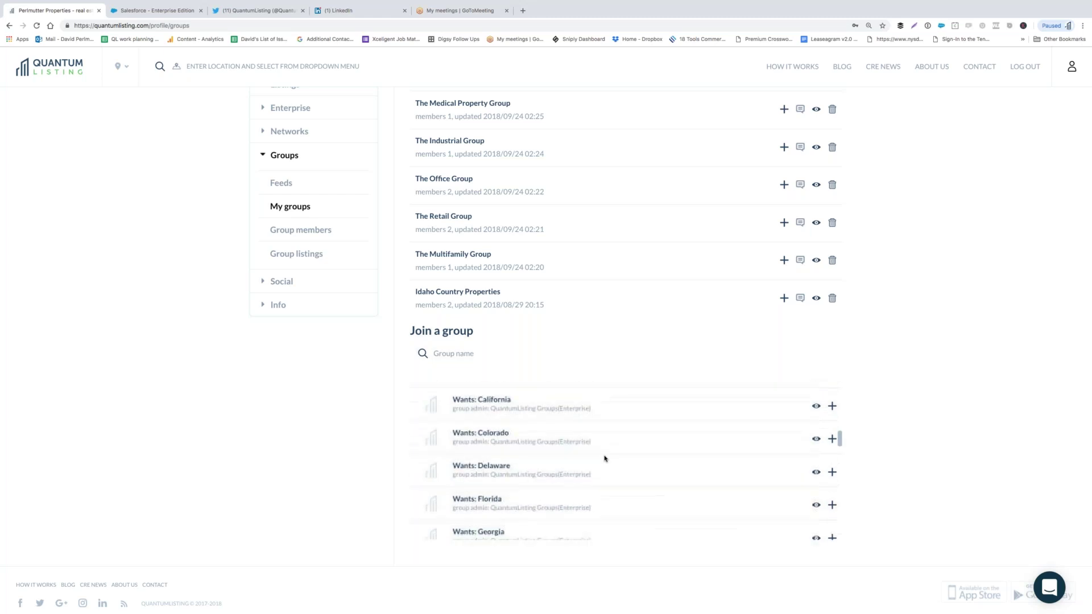
pyautogui.scroll(-9, 605, 459)
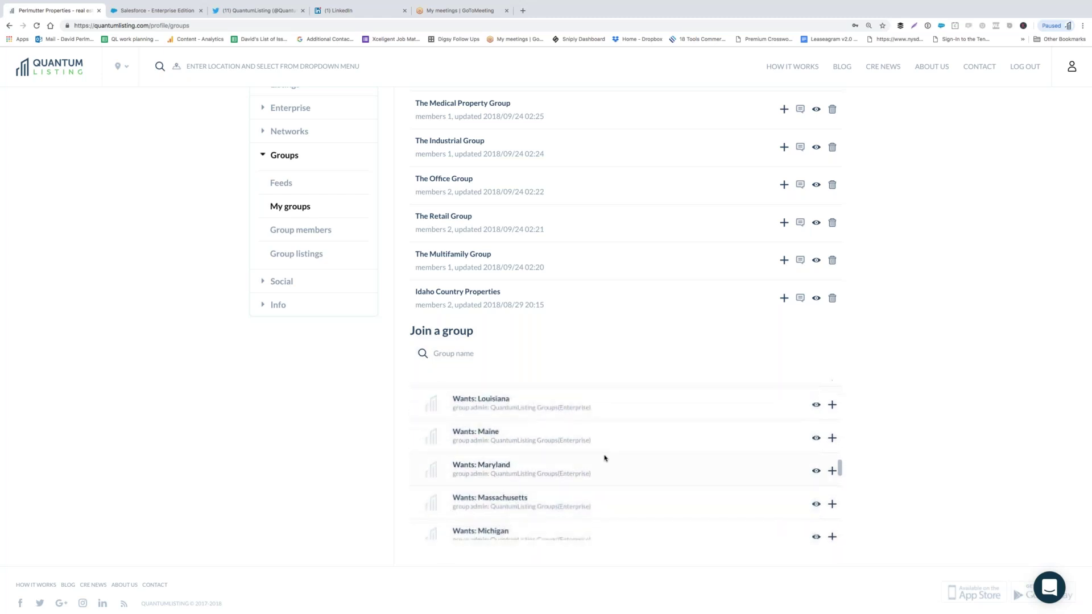
pyautogui.scroll(-10, 605, 458)
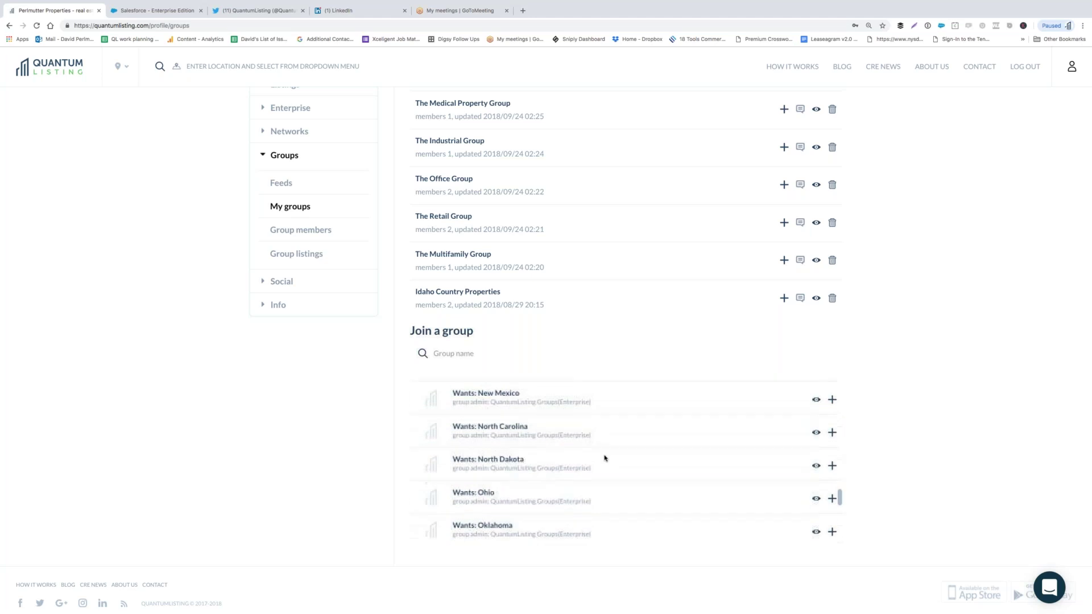
pyautogui.scroll(-8, 604, 459)
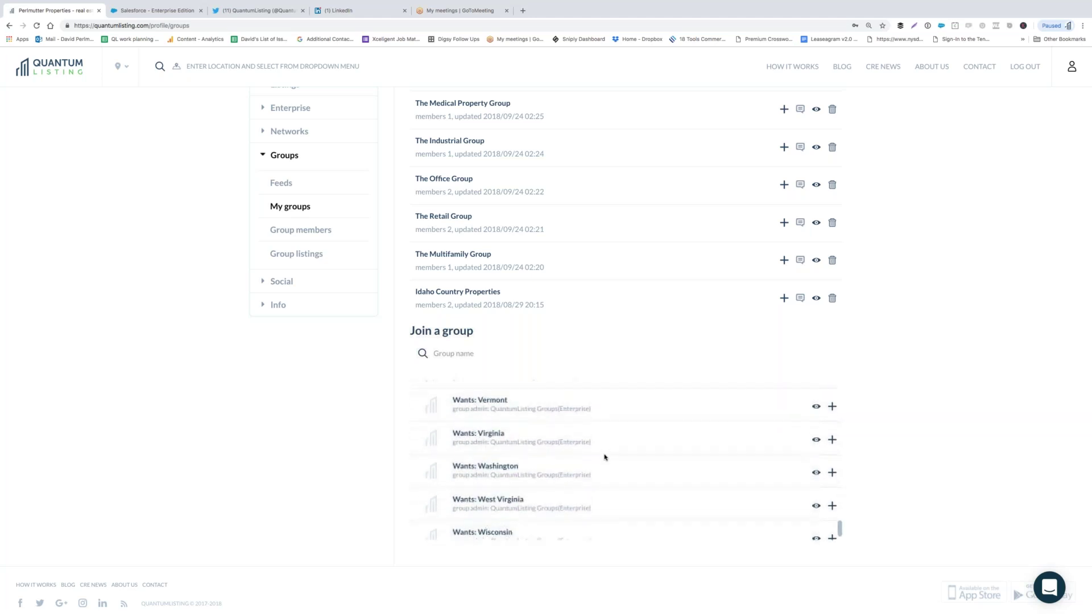
pyautogui.scroll(20, 604, 459)
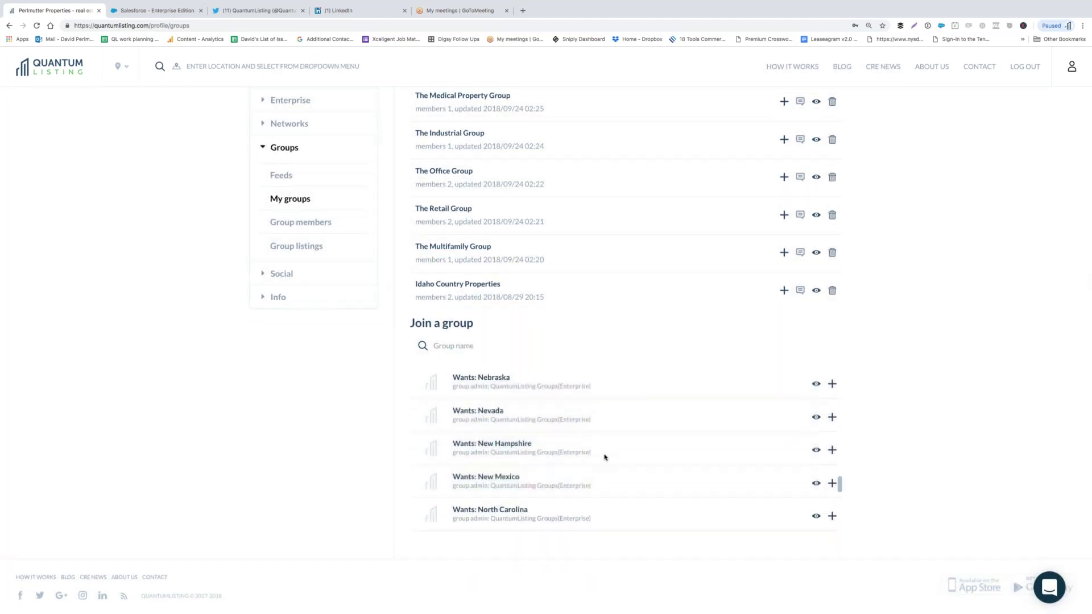
pyautogui.scroll(2, 605, 458)
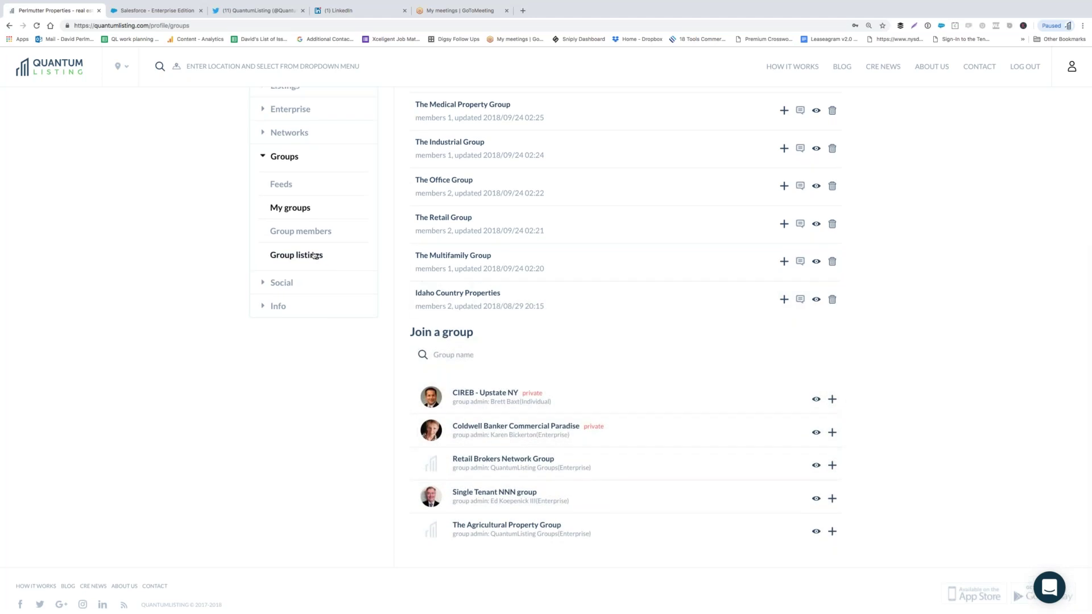
# - List the Perlmutter Properties [9] group members, then switch to the Group Listings page
pyautogui.click(306, 231)
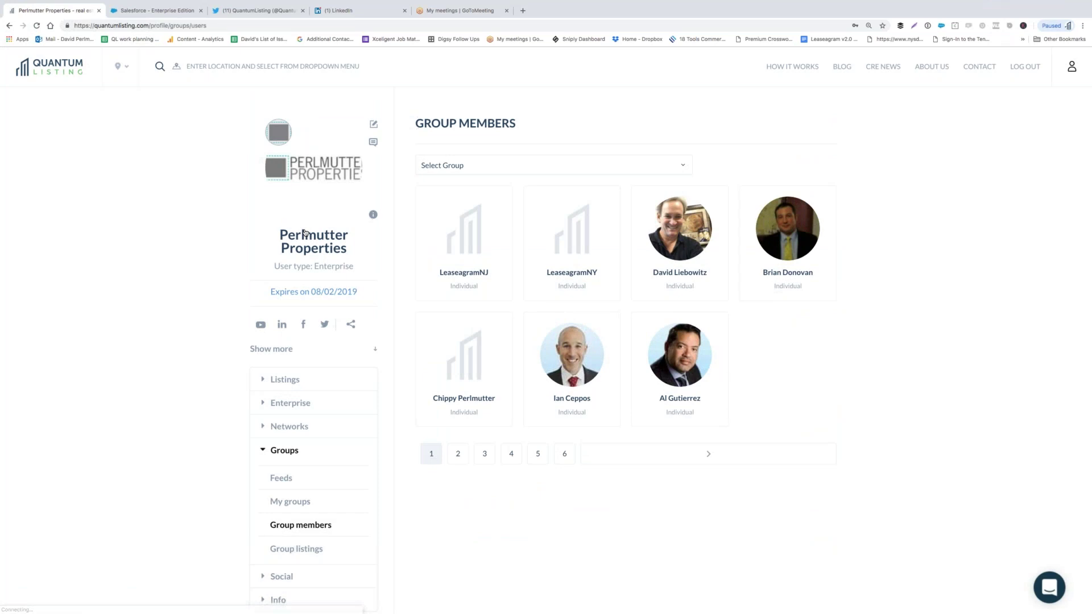
pyautogui.click(537, 171)
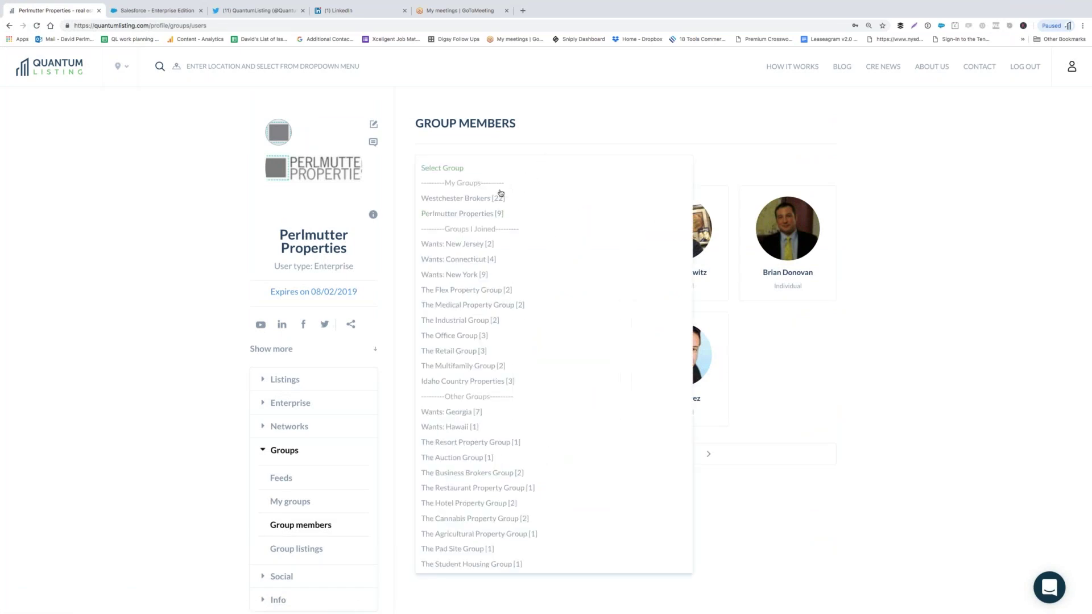
pyautogui.click(480, 214)
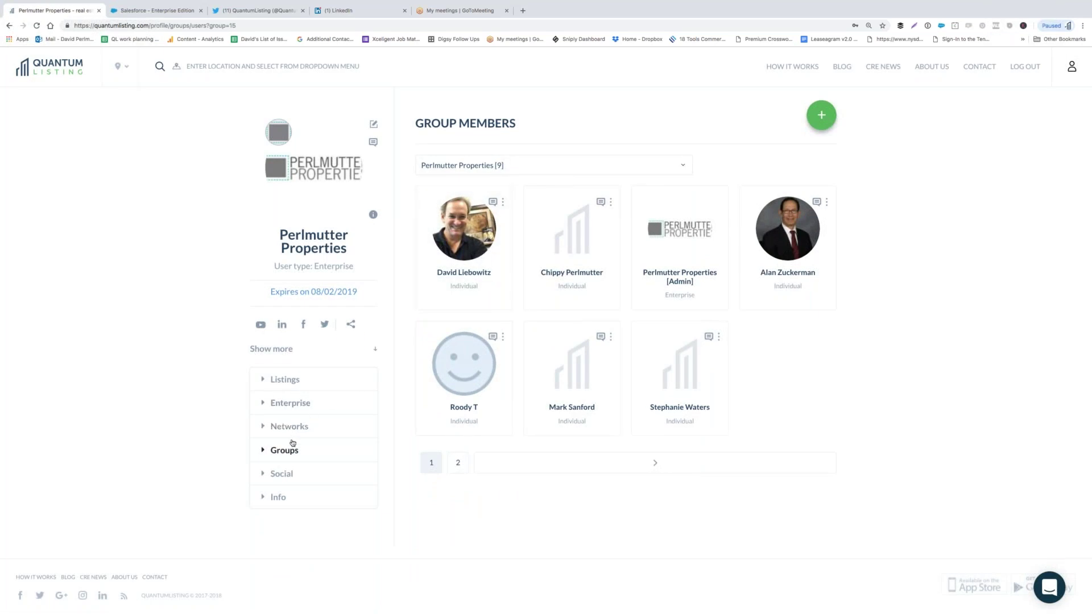
pyautogui.click(290, 449)
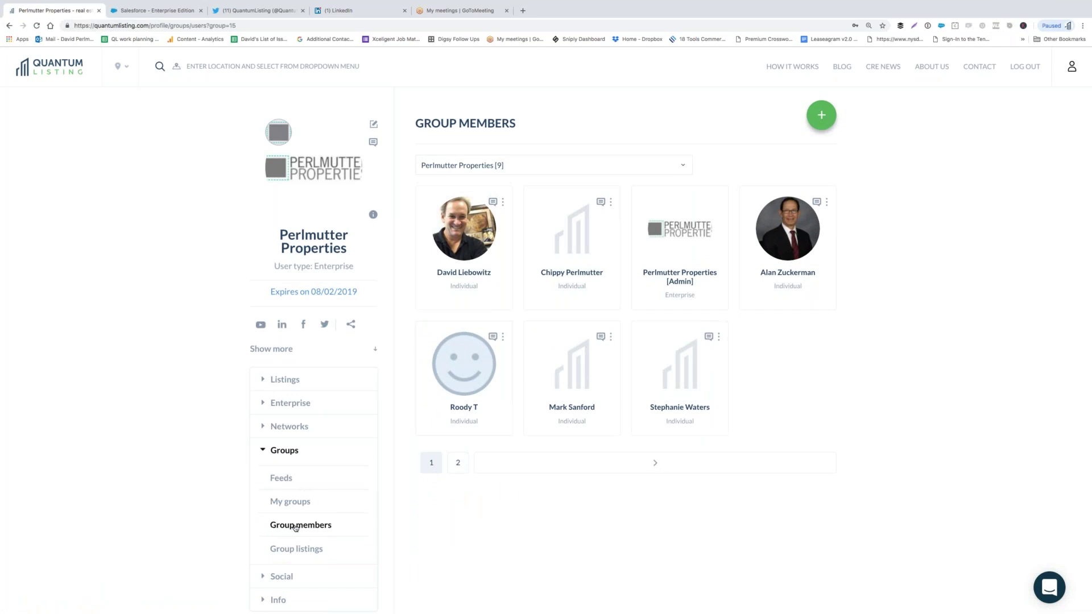
pyautogui.click(296, 550)
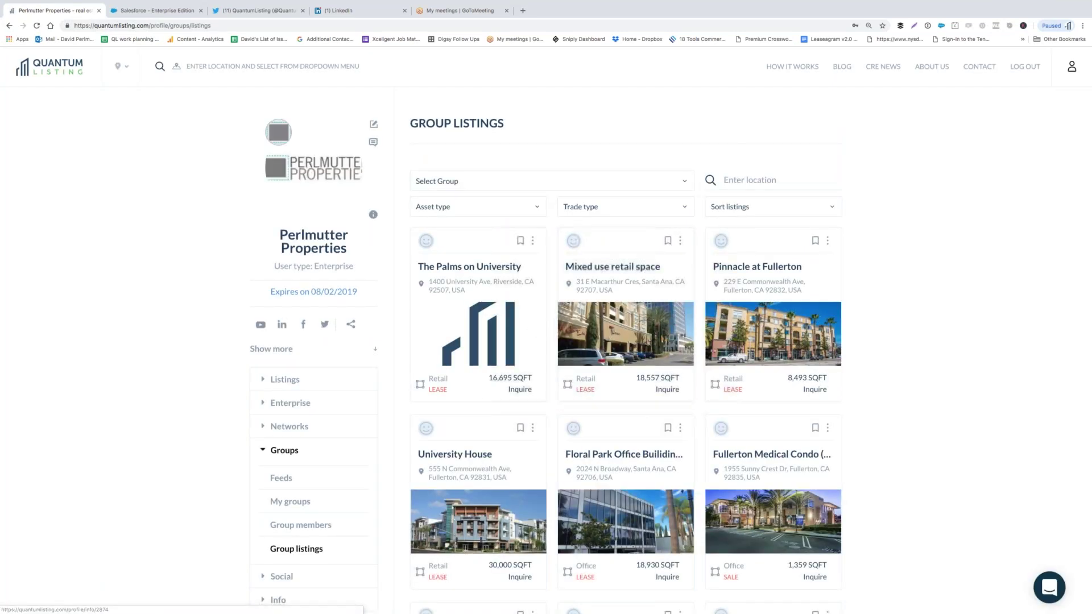
# - Filter Group Listings to Westchester Brokers [1036] and scroll the shared properties
pyautogui.click(609, 185)
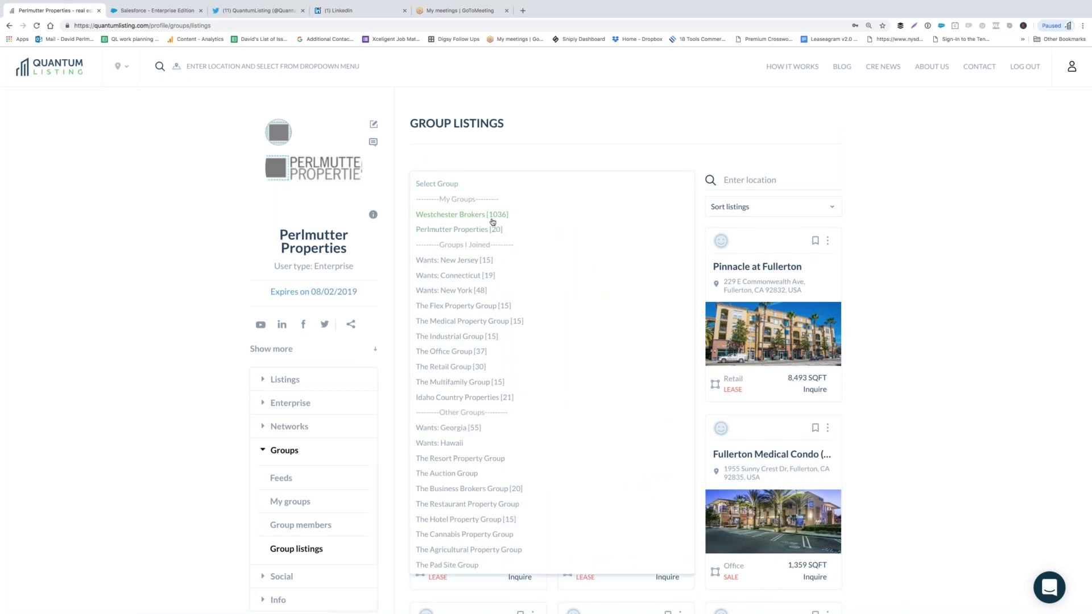
pyautogui.click(492, 216)
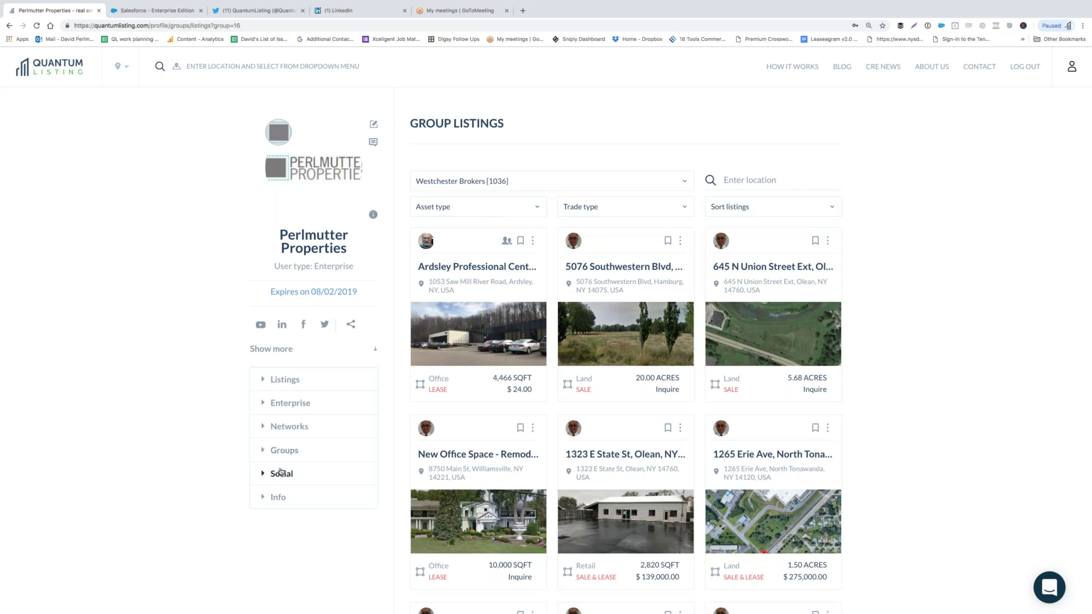
pyautogui.scroll(-2, 250, 477)
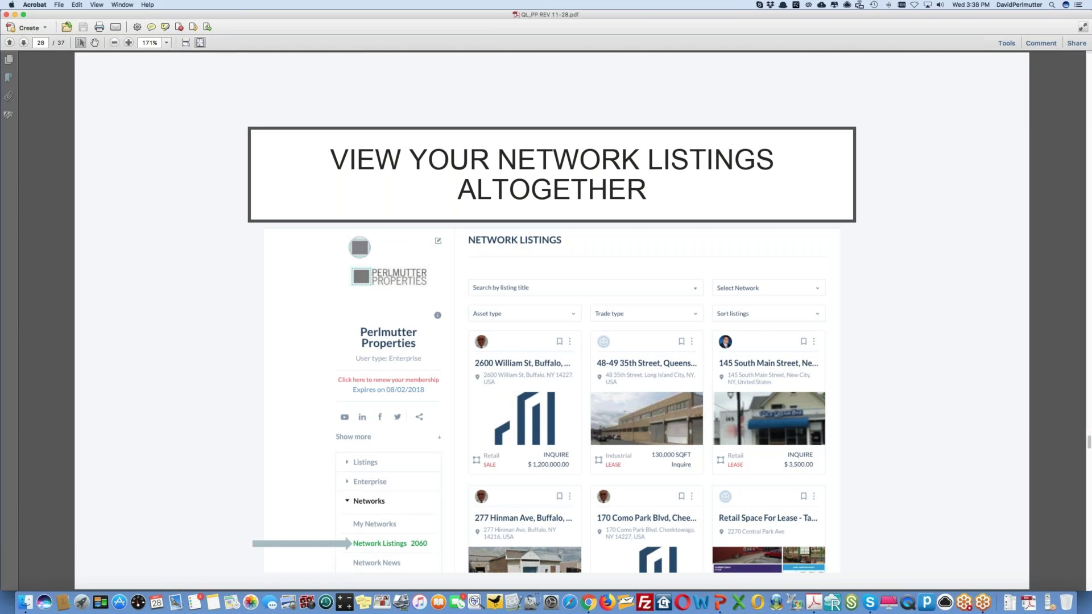
# - Page forward through the Network News, groups and group feed slides to managing group members
pyautogui.press('Right')
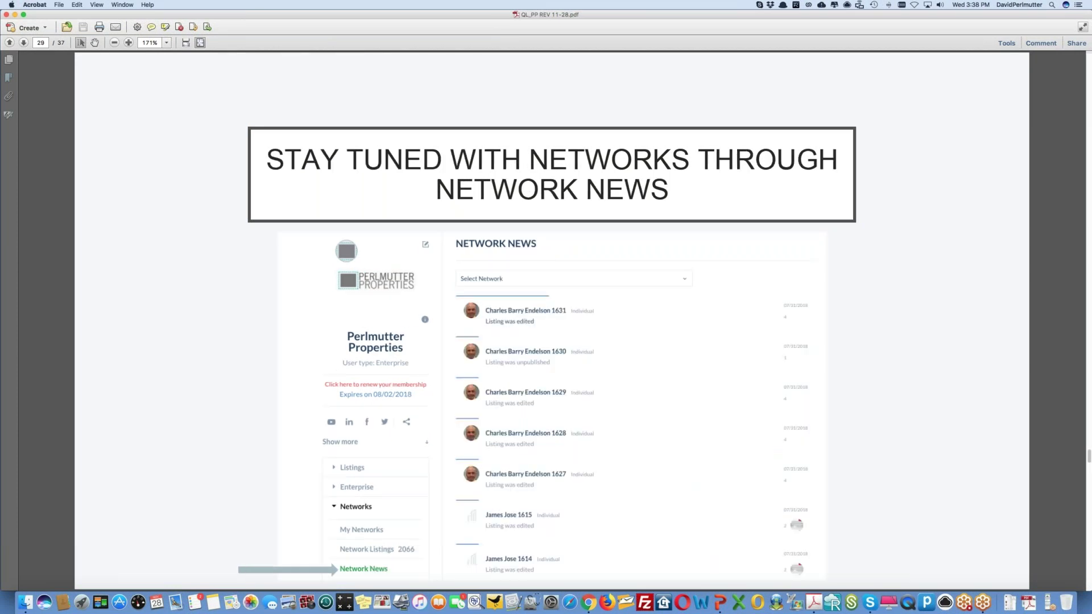
pyautogui.press('Right')
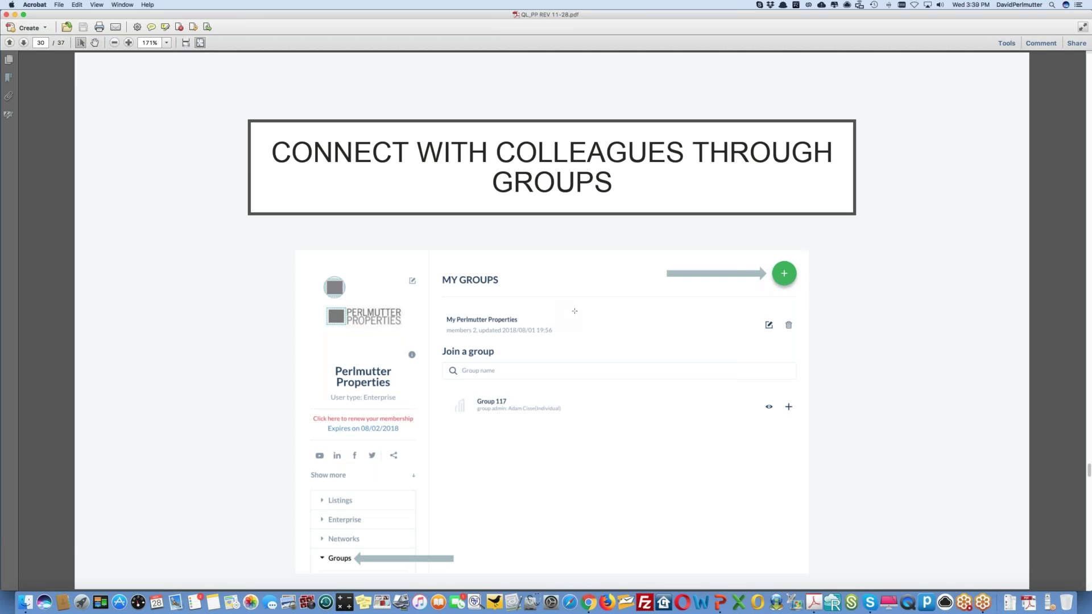
pyautogui.press('Right')
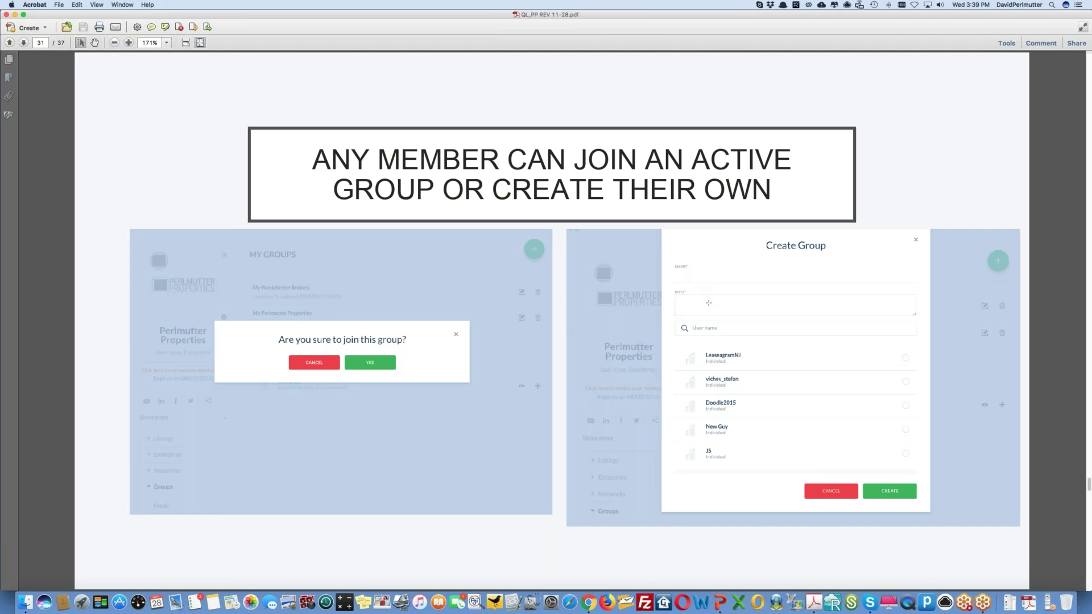
pyautogui.press('Right')
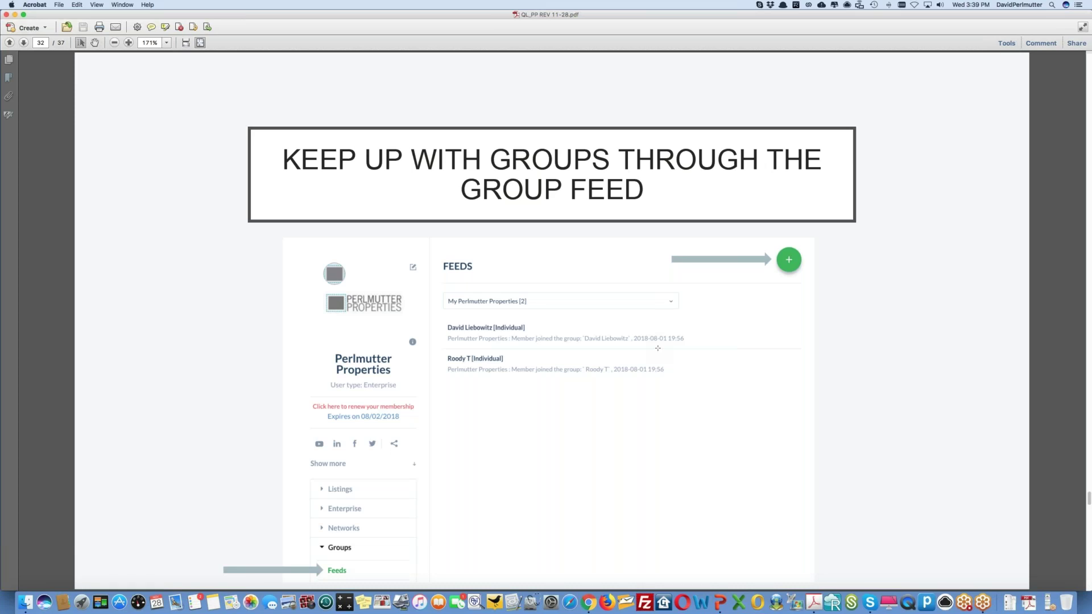
pyautogui.press('Right')
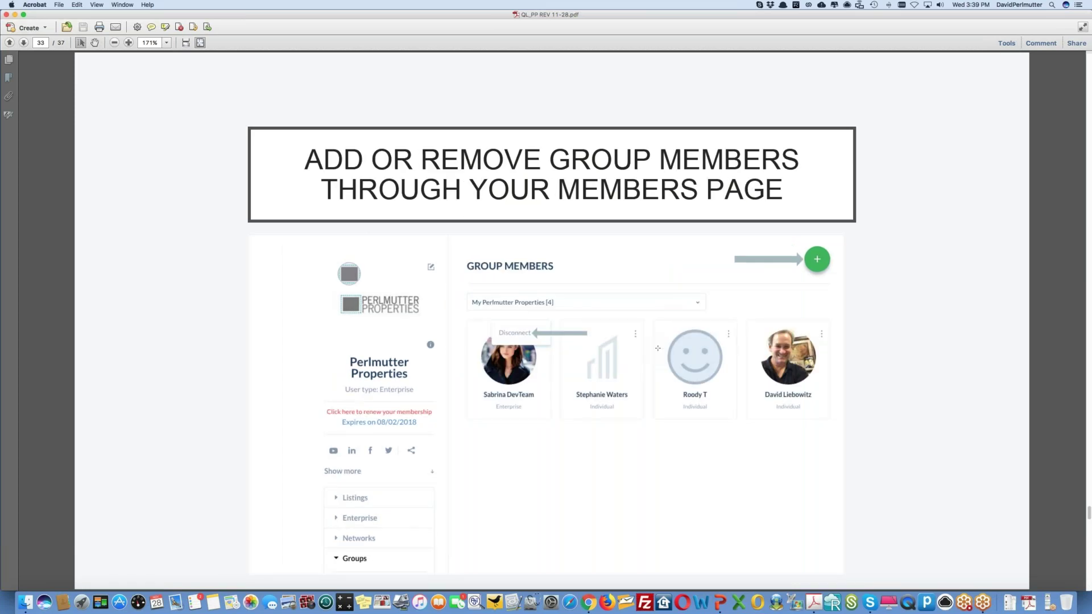